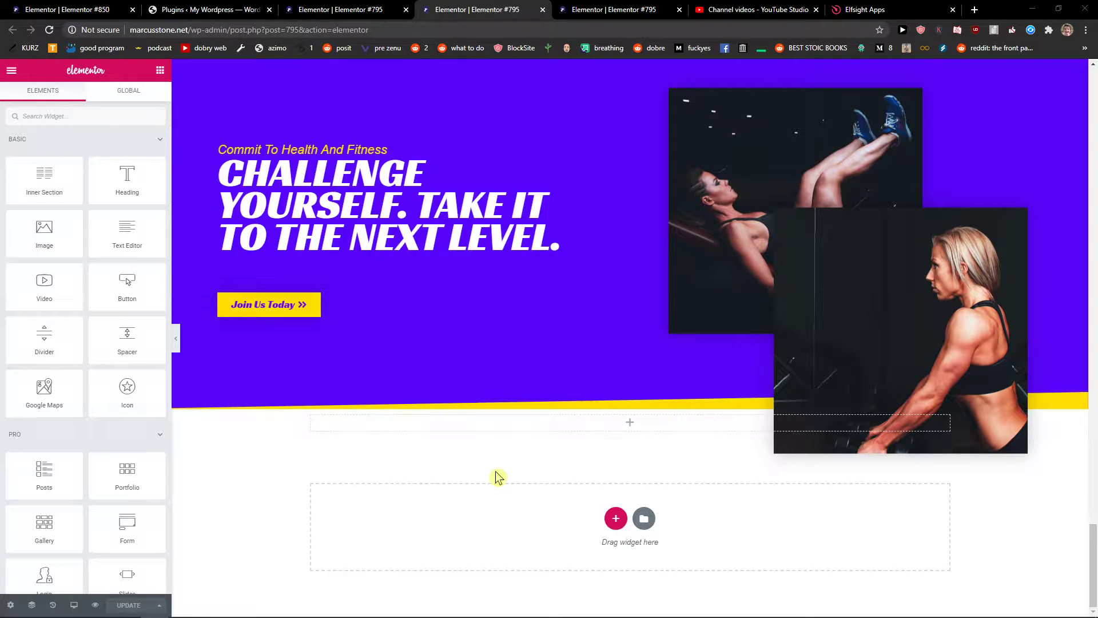
scroll(480, 473, "up", 3)
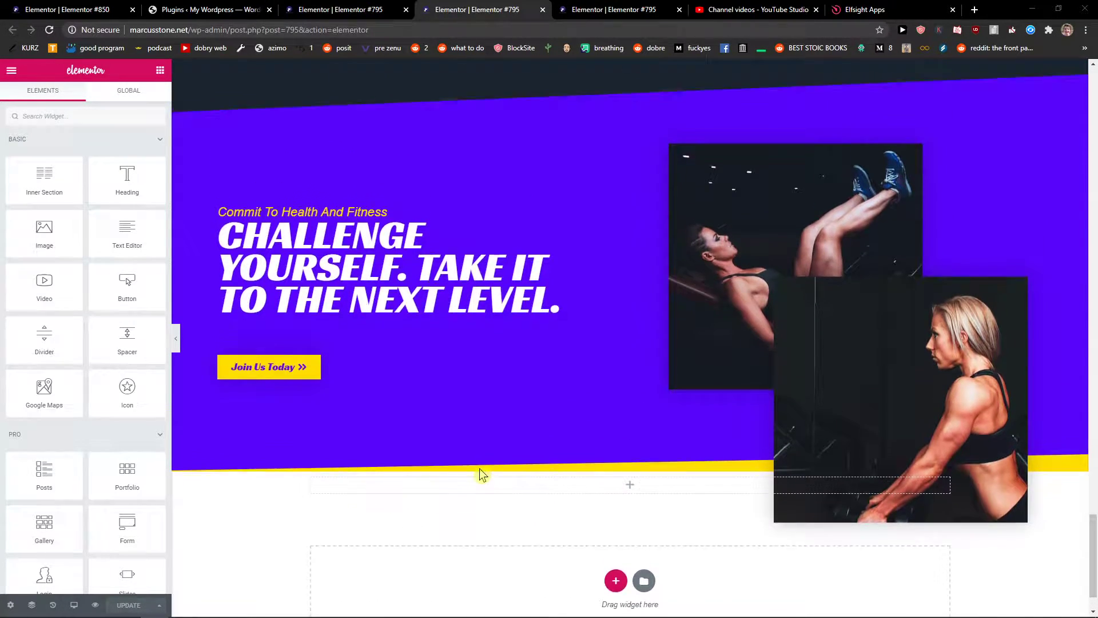
scroll(480, 473, "up", 5)
scroll(479, 472, "up", 2)
scroll(481, 475, "up", 4)
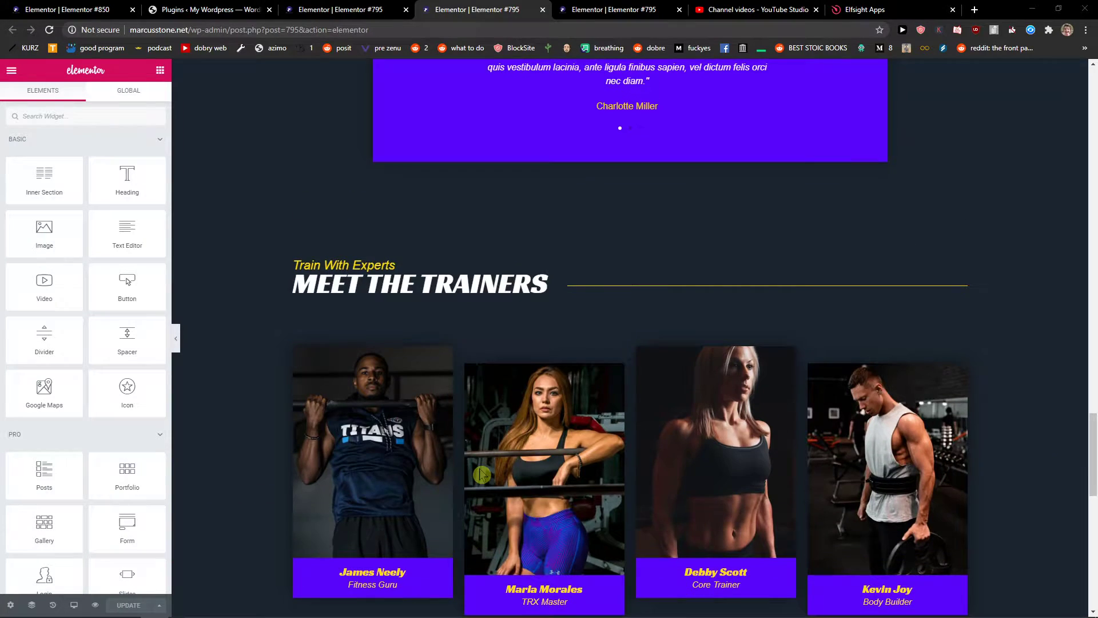
scroll(482, 474, "down", 3)
scroll(482, 475, "down", 4)
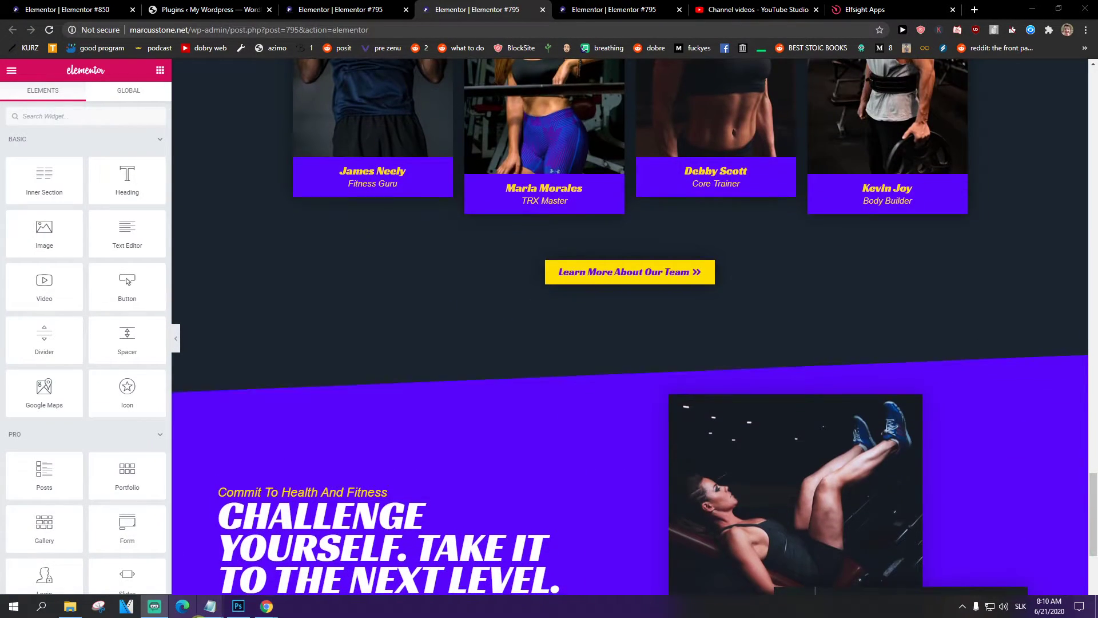
scroll(482, 475, "down", 3)
scroll(482, 475, "down", 4)
scroll(481, 474, "up", 6)
scroll(482, 474, "up", 5)
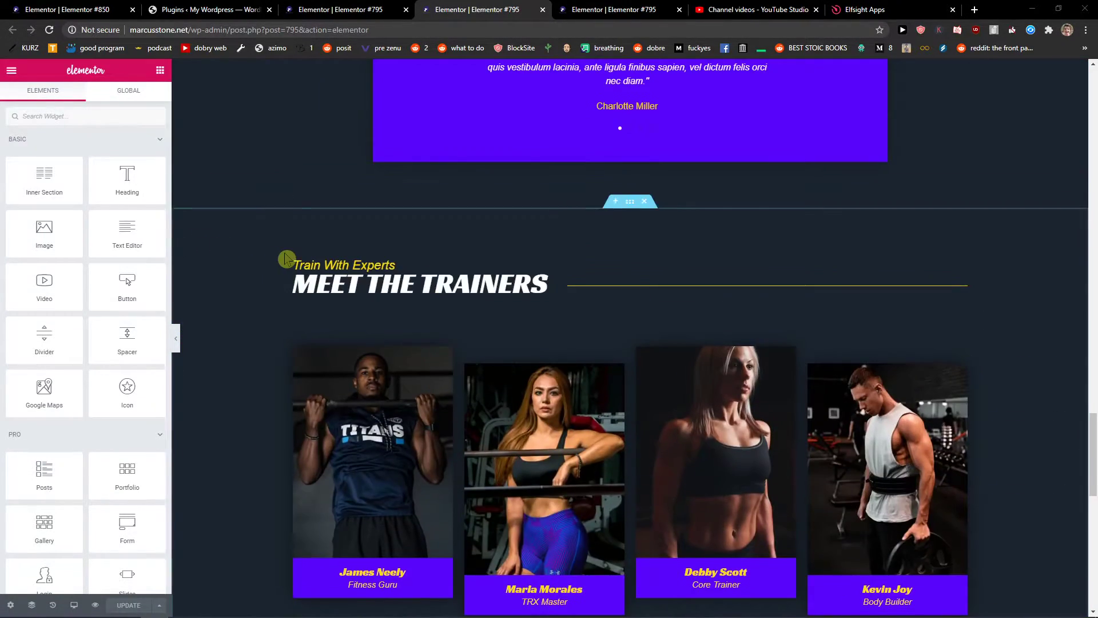
- Highlight the Ctrl+Shift+L shortcut note in Notepad, then minimize Notepad back to Elementor
left_click(210, 607)
left_click(253, 549)
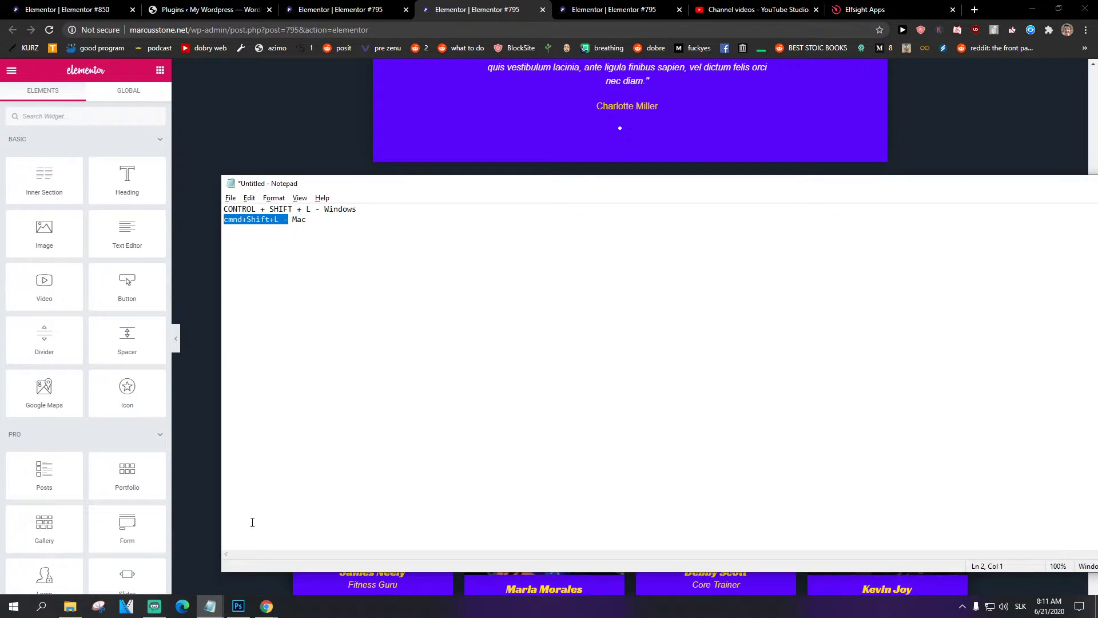
mouse_move(312, 210)
left_mouse_down()
mouse_move(224, 209)
mouse_move(223, 221)
left_mouse_up()
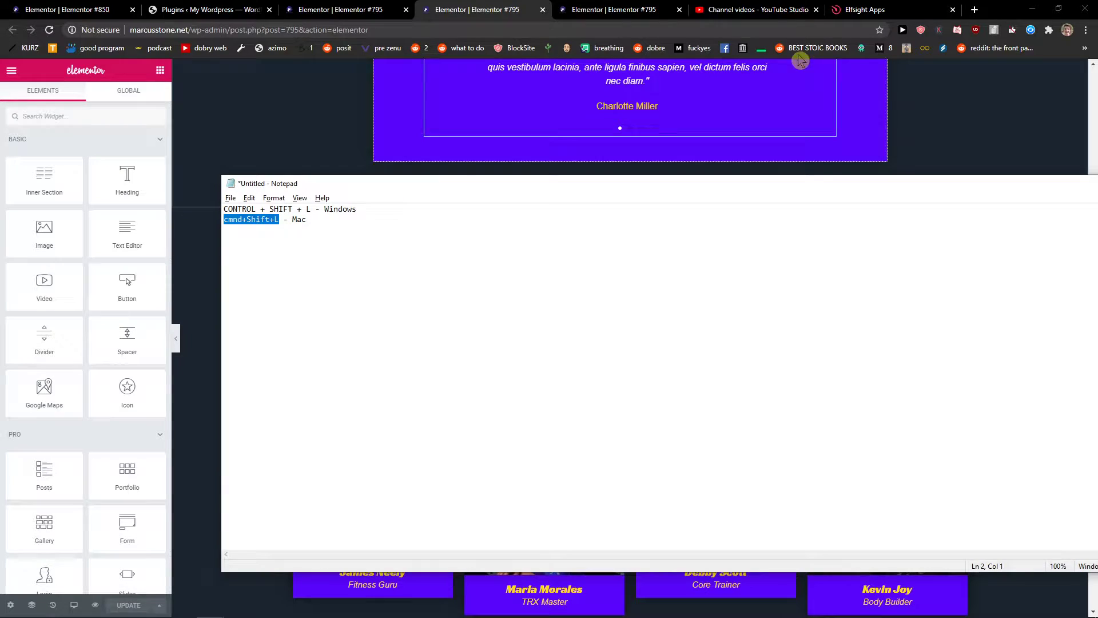
left_click(499, 128)
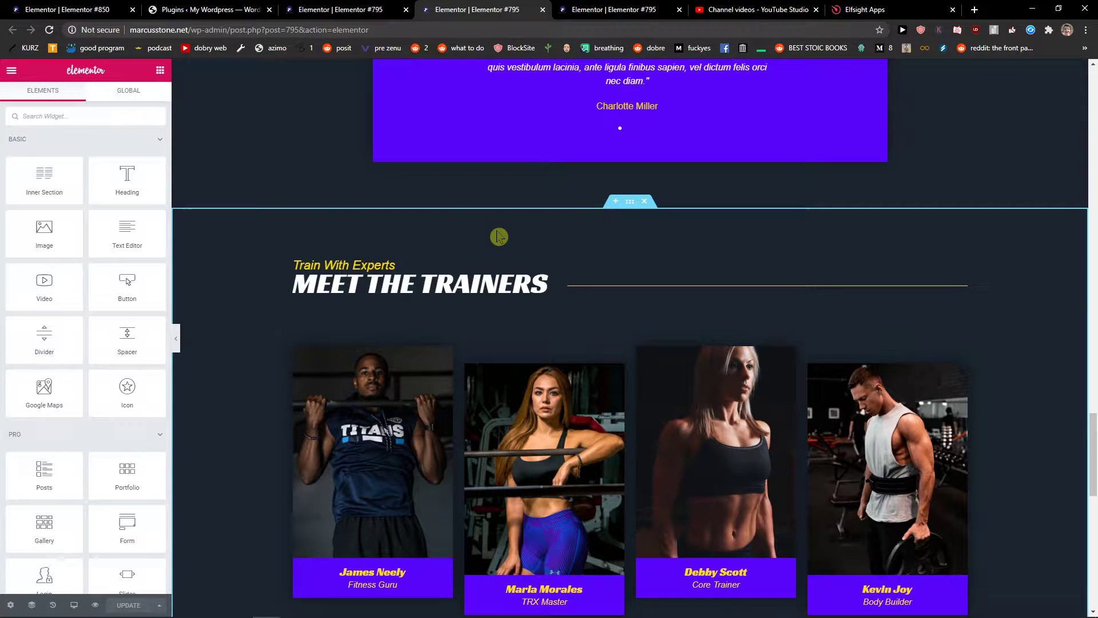
- Browse the Library's Blocks categories, trying Testimonials and Single Post before settling on Single Product
key("ctrl+shift+l")
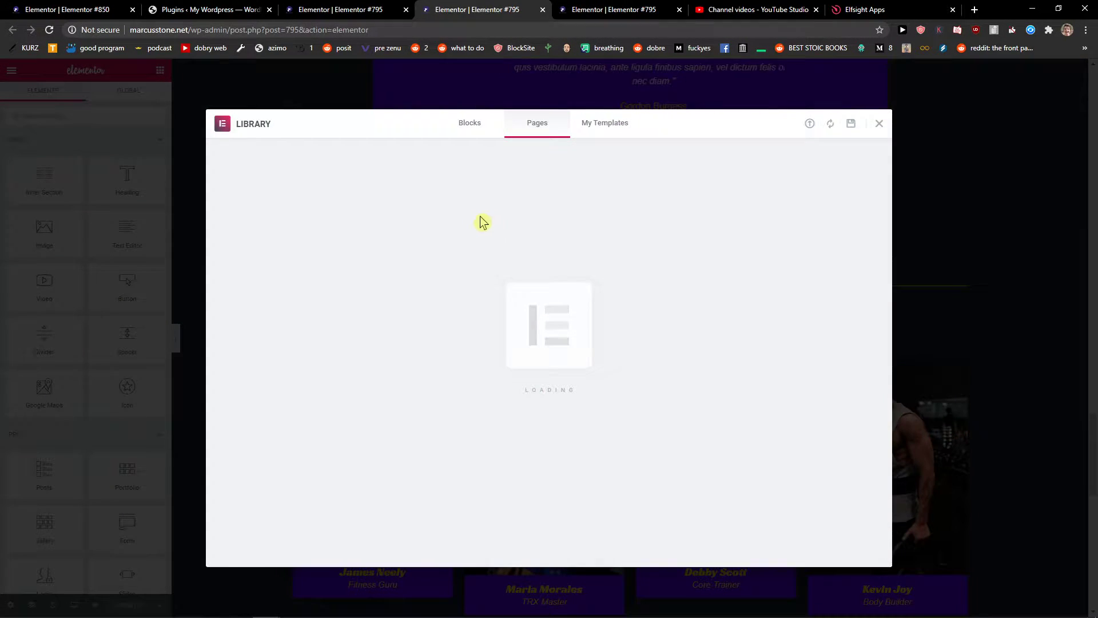
left_click(469, 123)
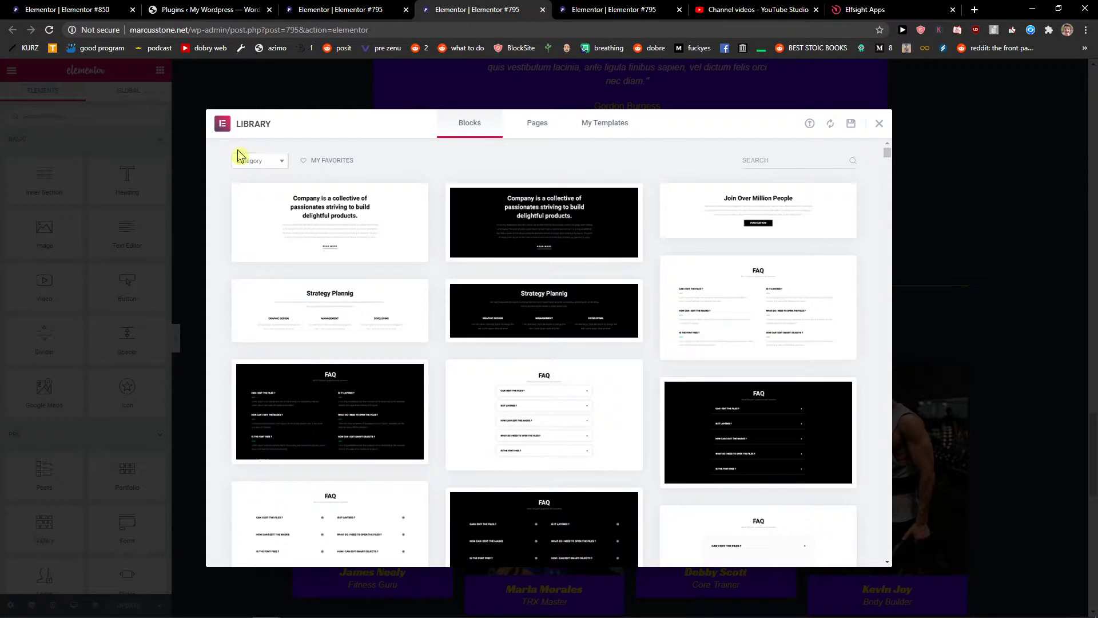
left_click(247, 162)
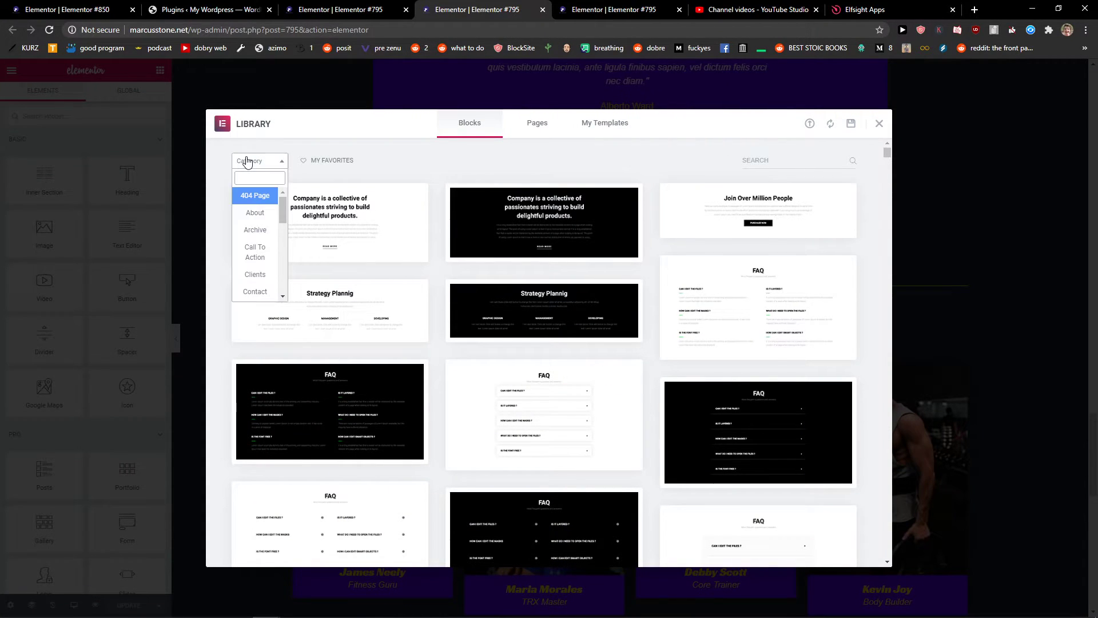
scroll(257, 258, "down", 3)
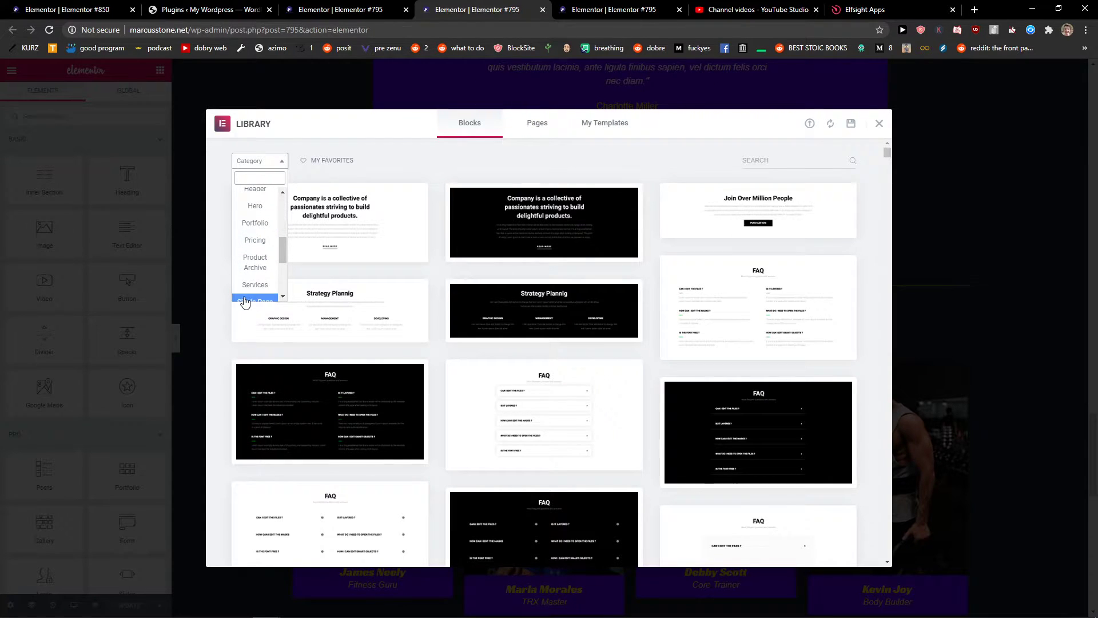
scroll(258, 274, "down", 3)
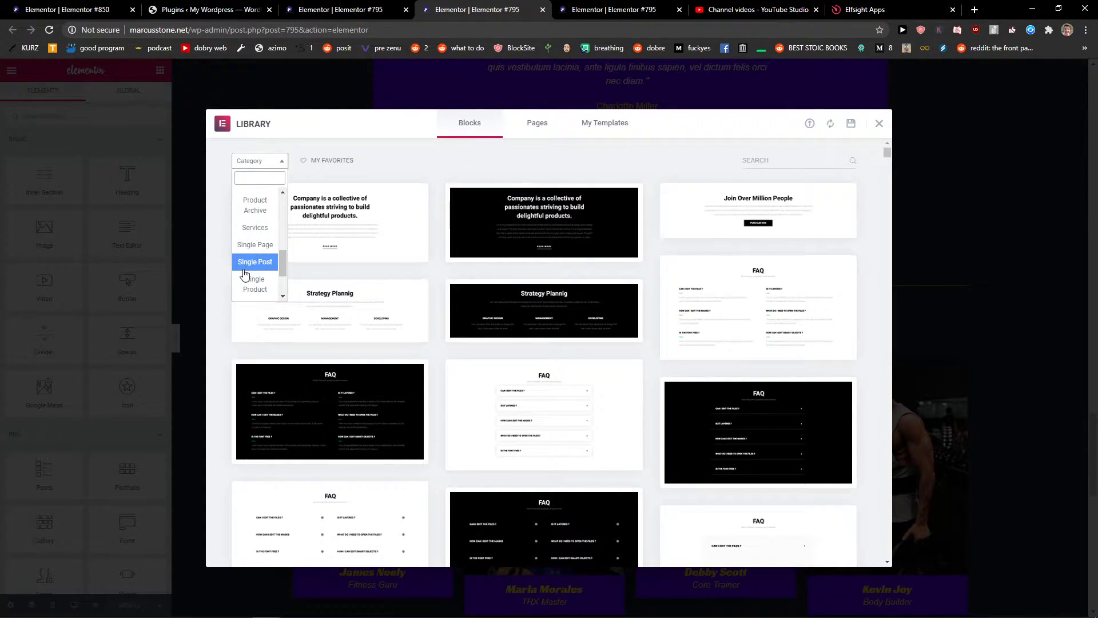
left_click(255, 283)
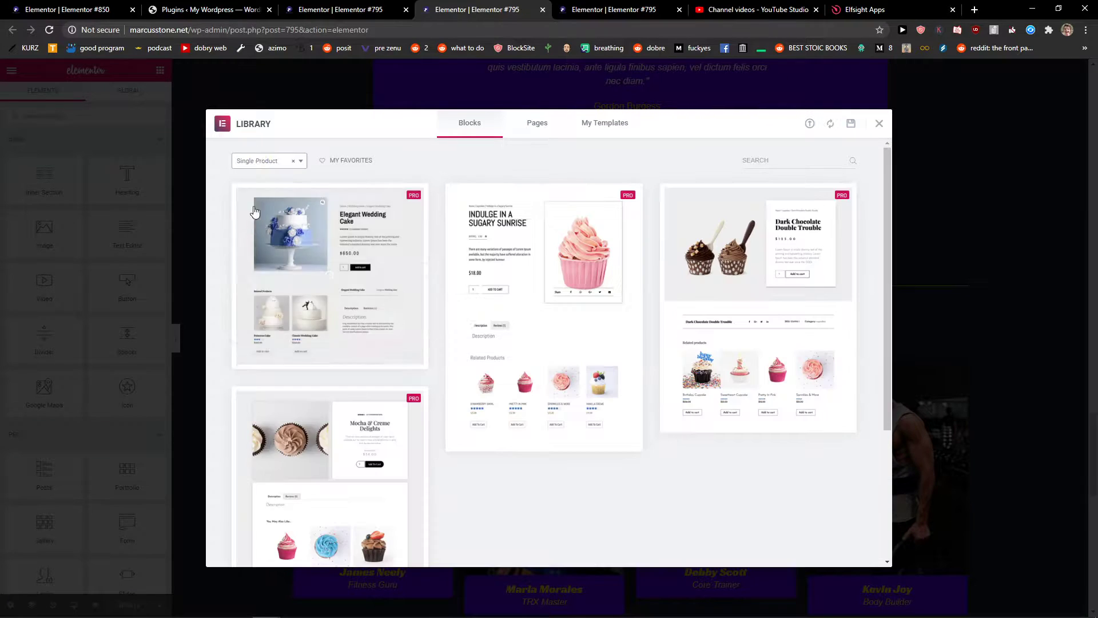
left_click(251, 164)
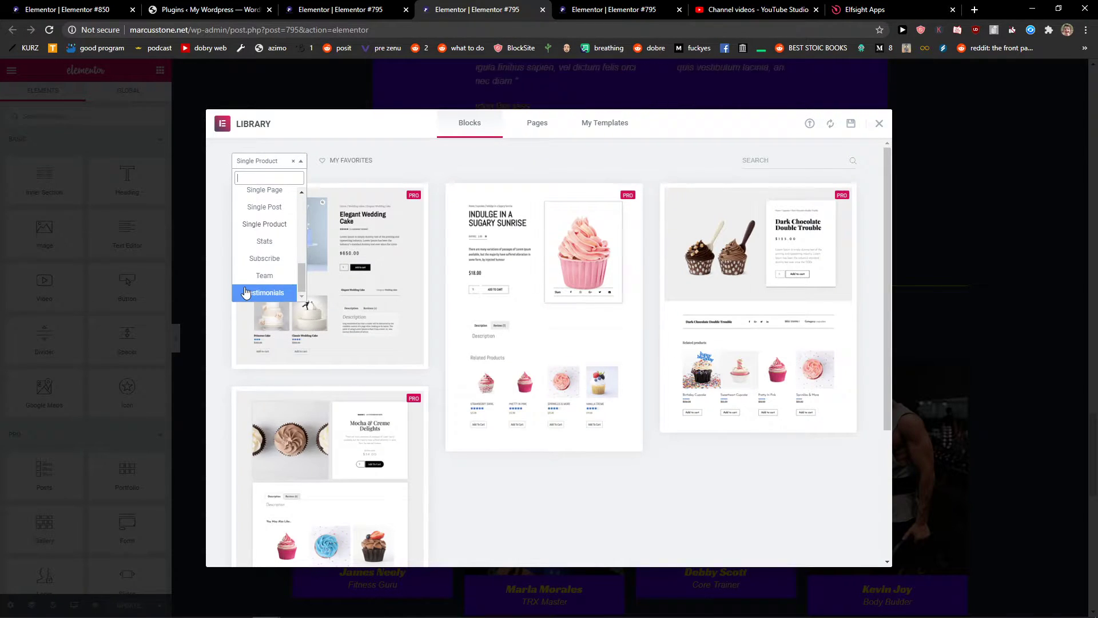
left_click(246, 292)
left_click(262, 160)
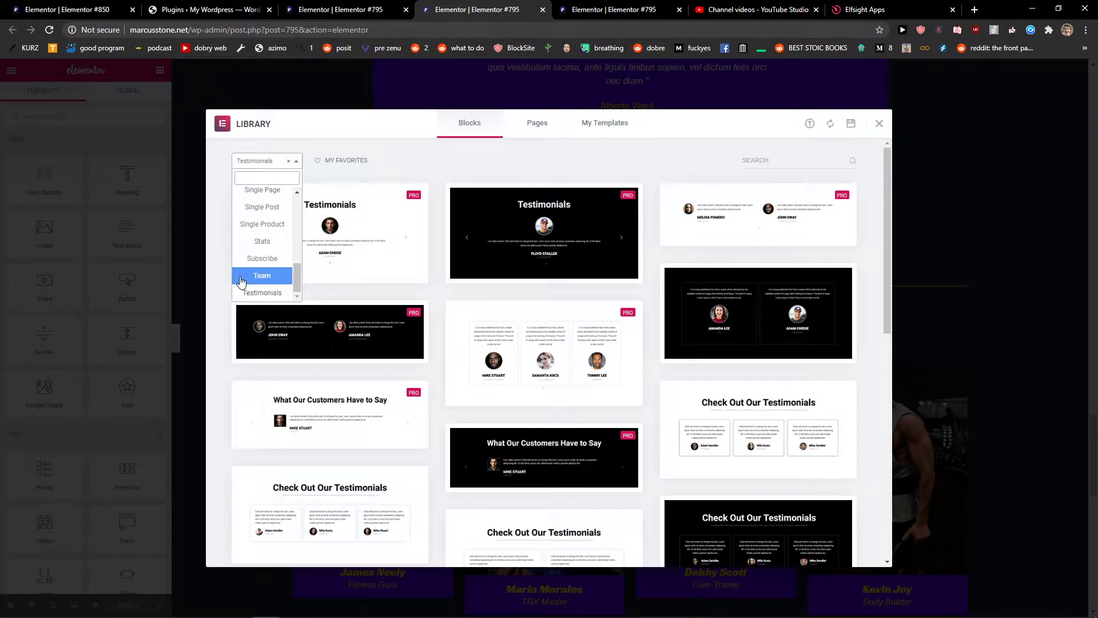
left_click(262, 206)
left_click(265, 160)
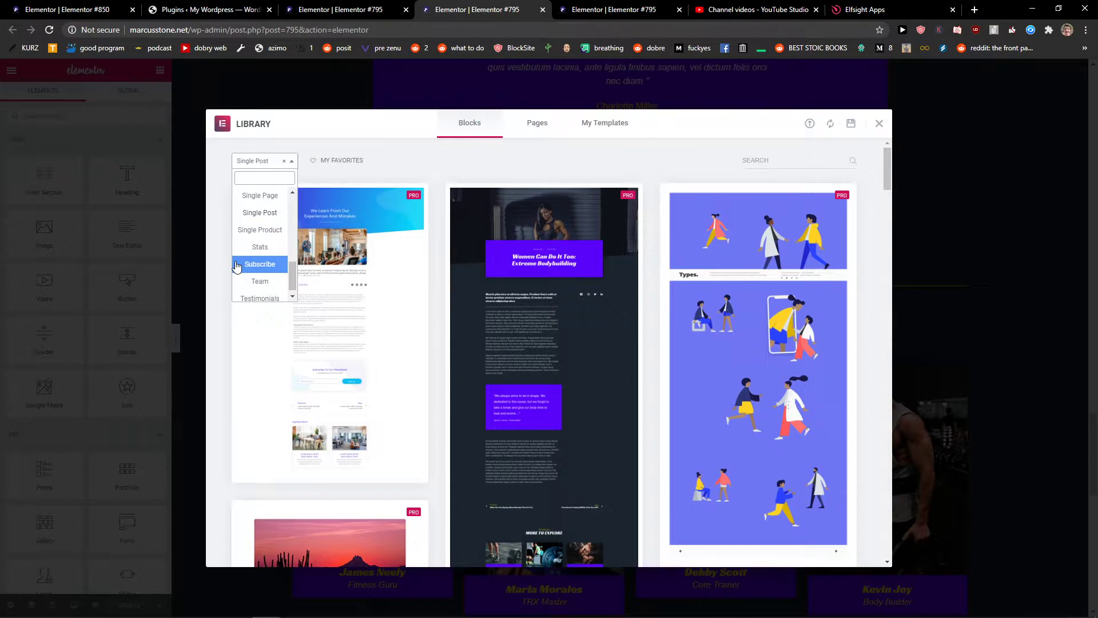
left_click(259, 229)
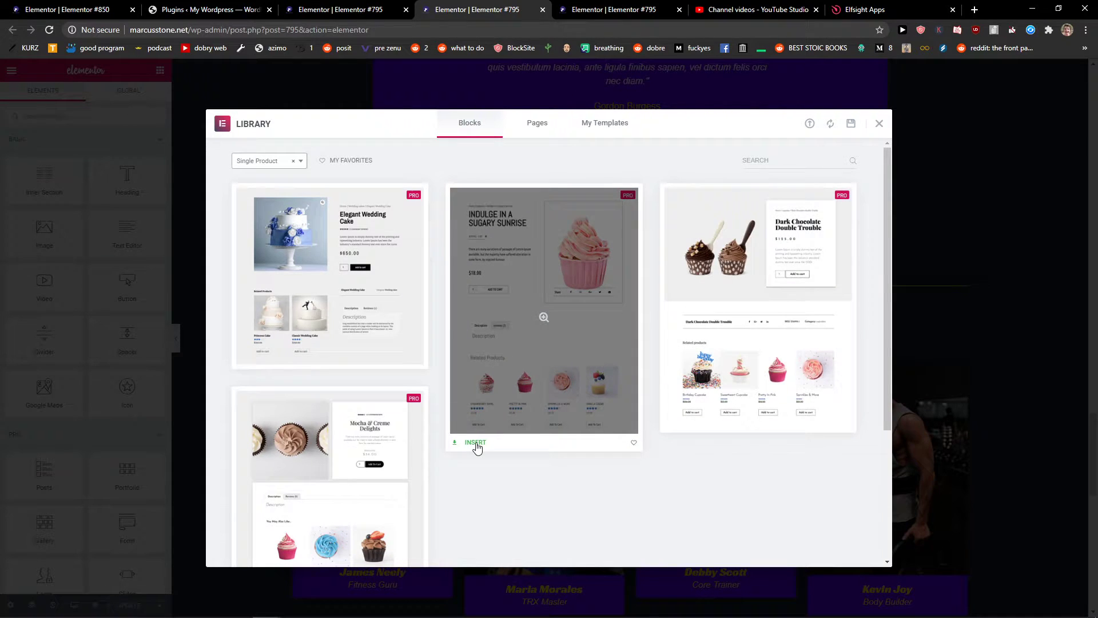
- Insert the cupcake block, open the Navigator, and select its section and Click Here button
left_click(478, 445)
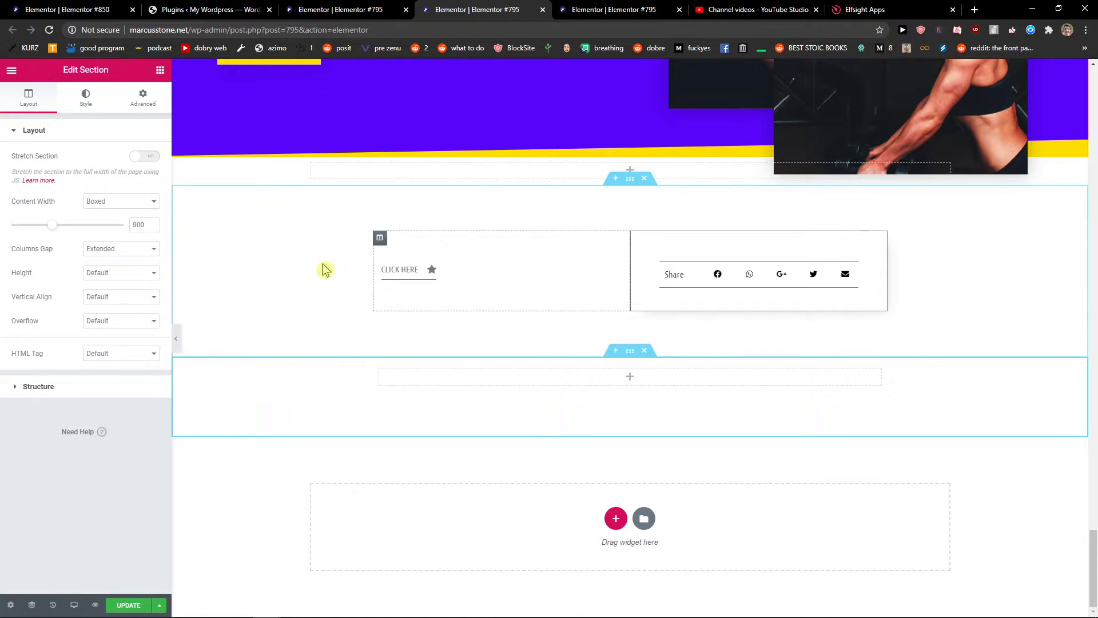
mouse_move(635, 247)
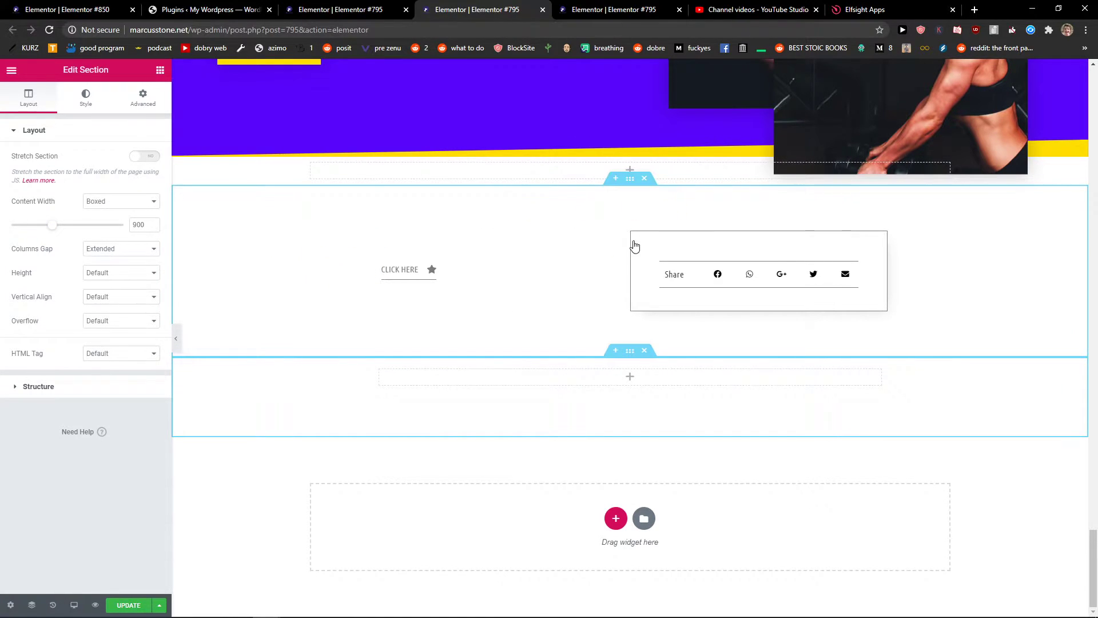
right_click(360, 402)
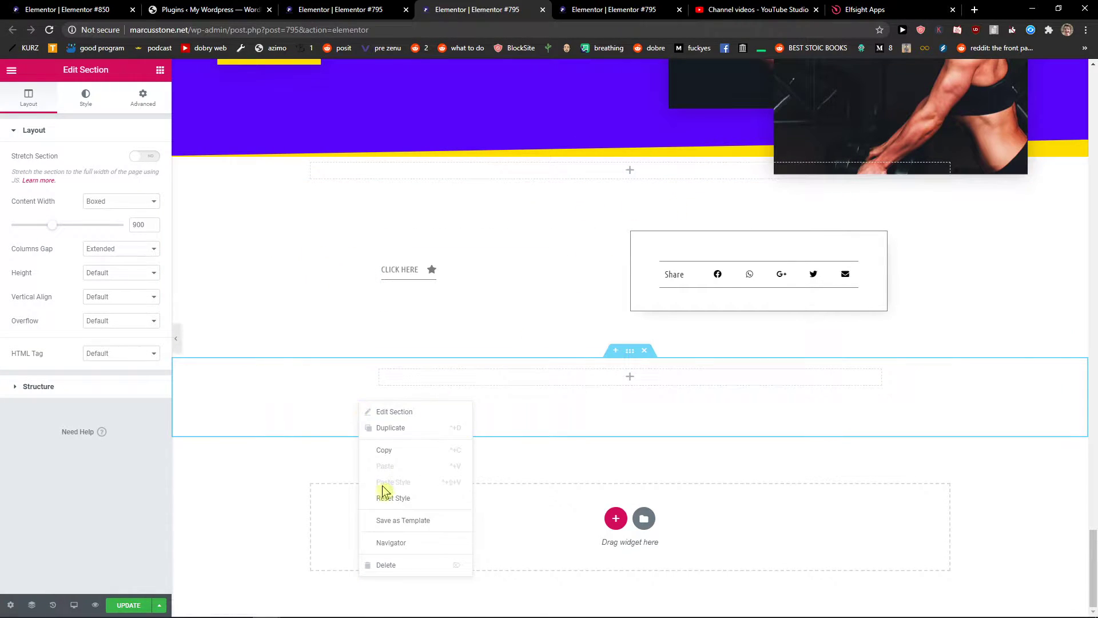
left_click(387, 543)
left_click(1007, 283)
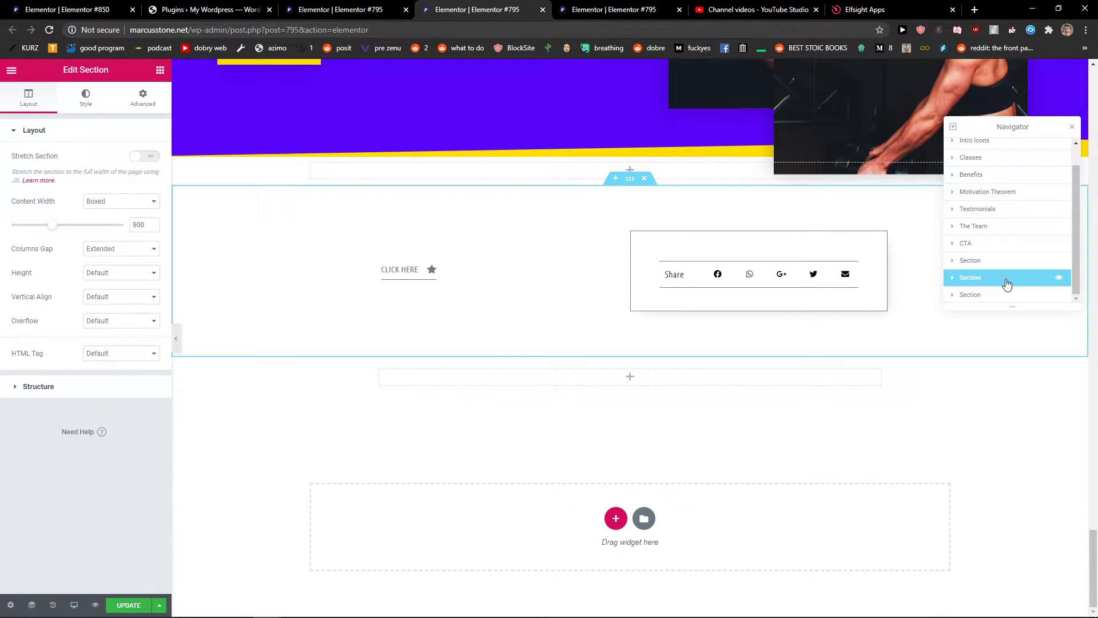
left_click(44, 386)
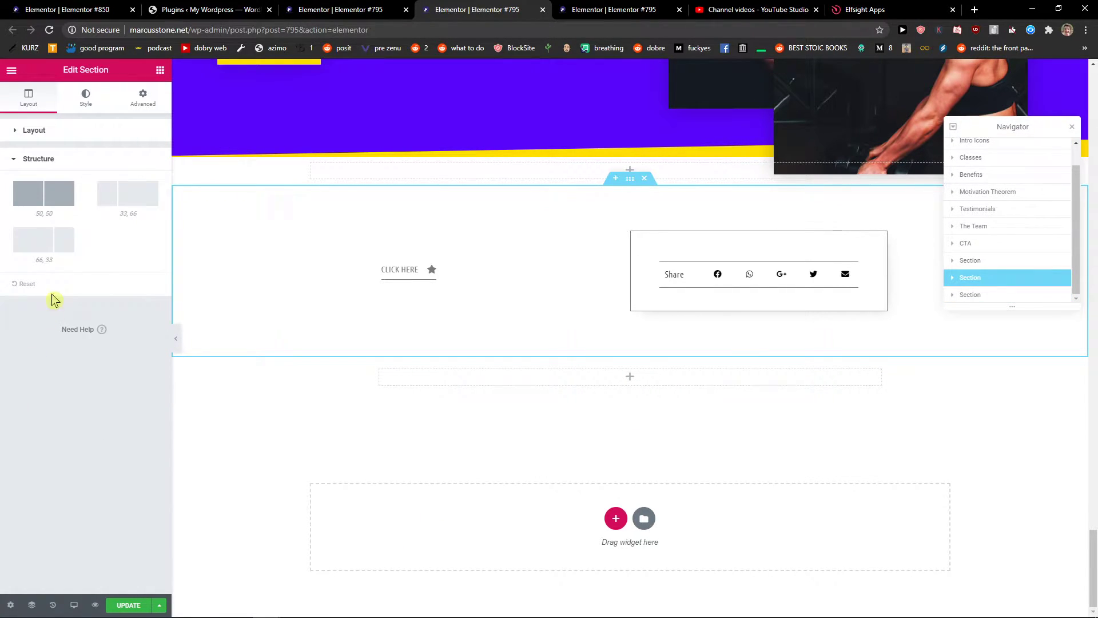
mouse_move(502, 271)
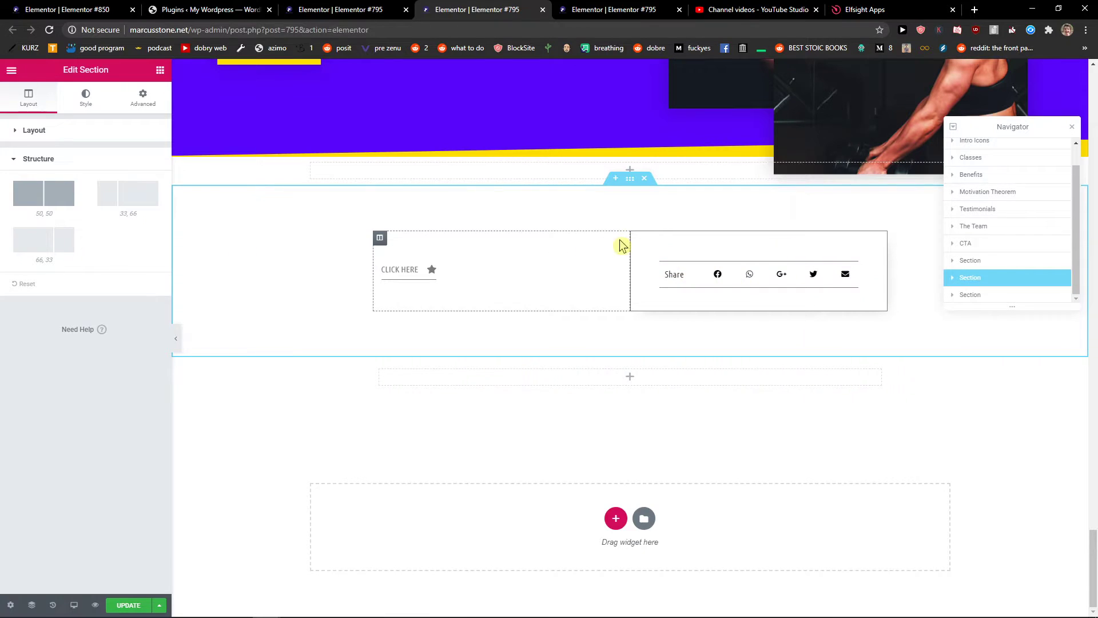
left_click(416, 270)
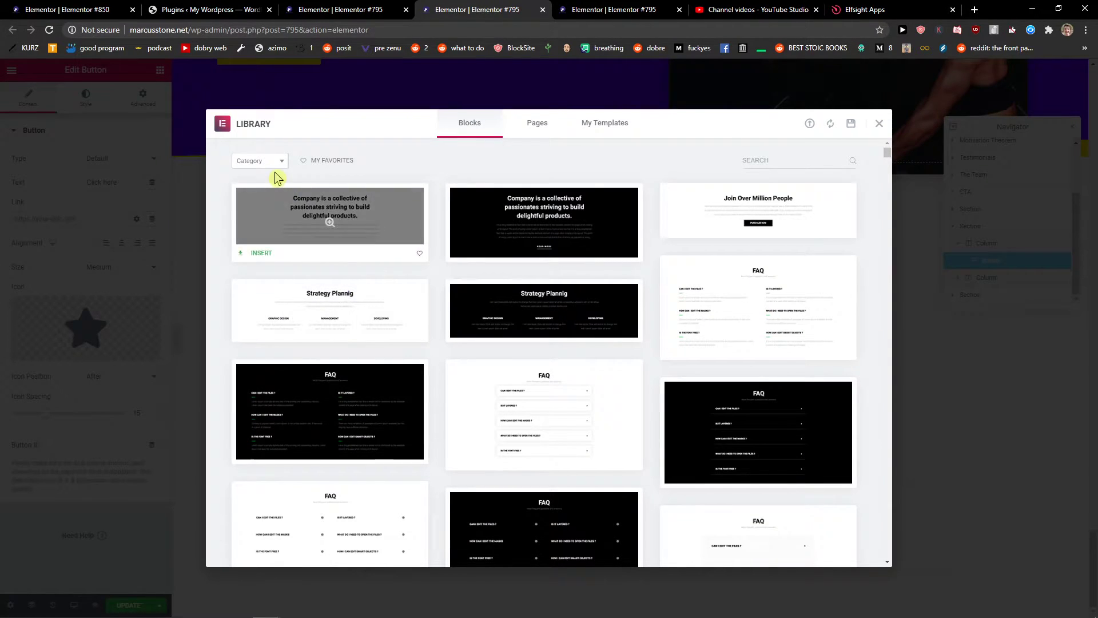
- Preview the Join Over Million People and Applications blocks, then insert the Applications block
left_click(257, 161)
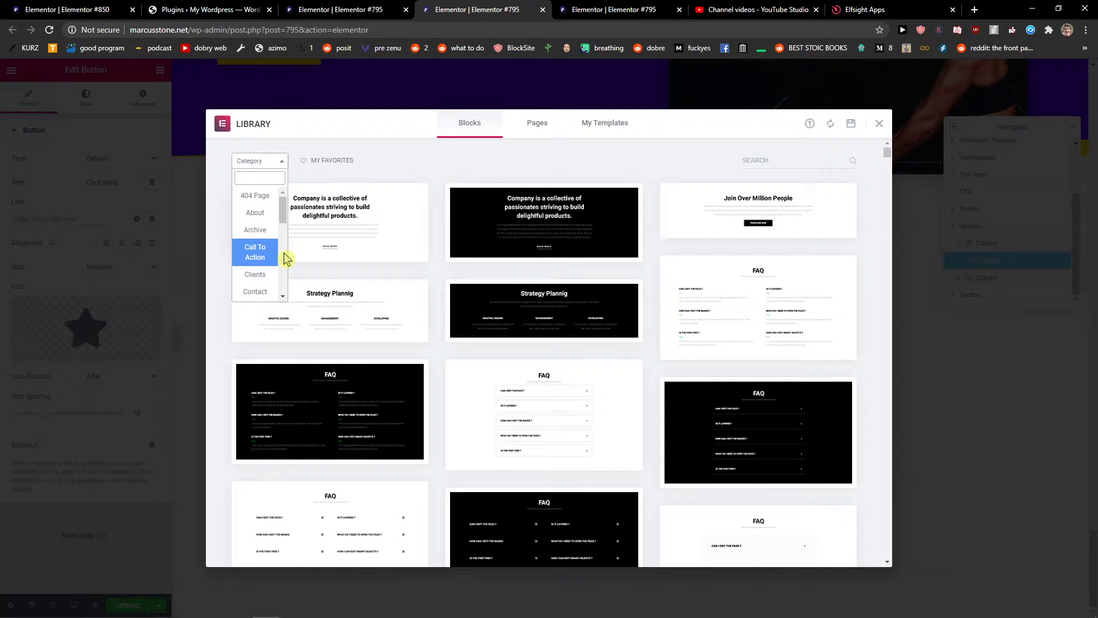
left_click(800, 206)
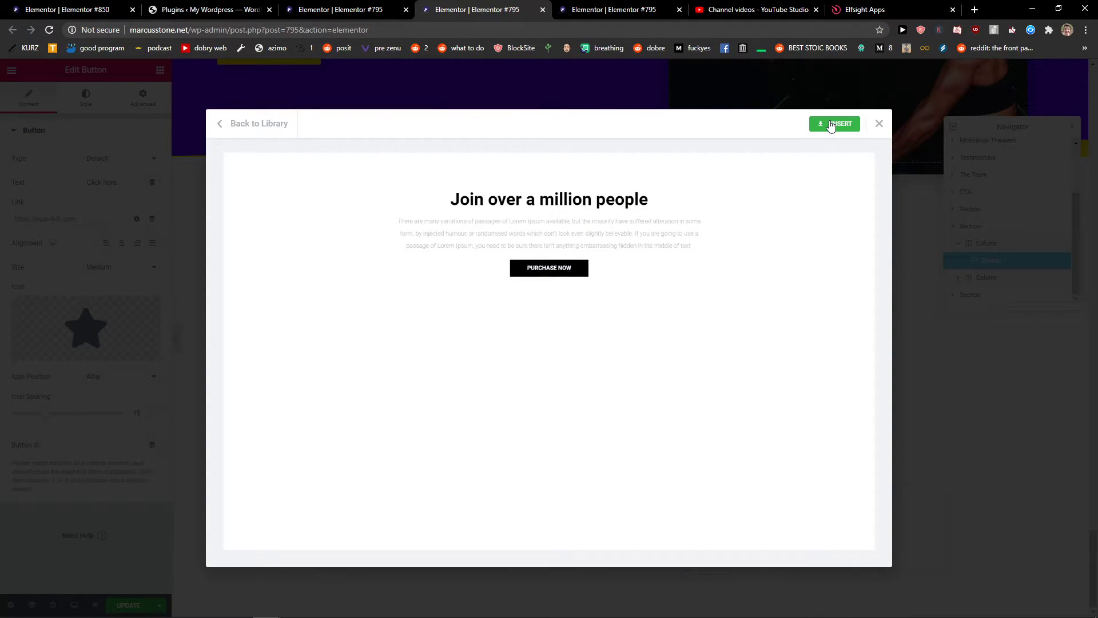
left_click(258, 124)
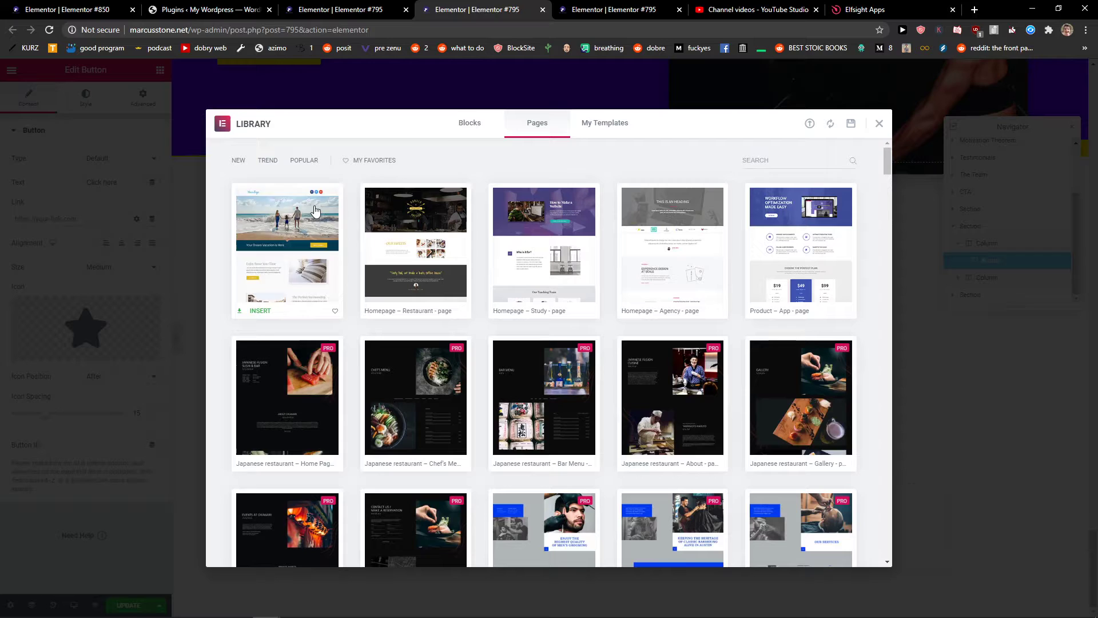
left_click(469, 123)
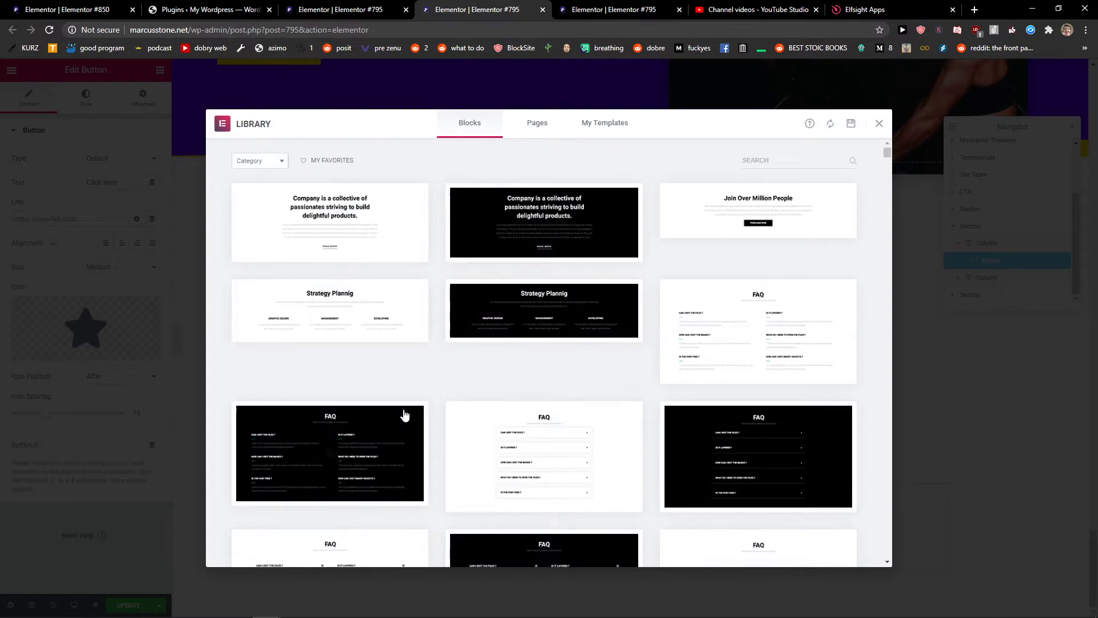
scroll(404, 412, "down", 5)
scroll(454, 396, "down", 5)
scroll(453, 397, "down", 1)
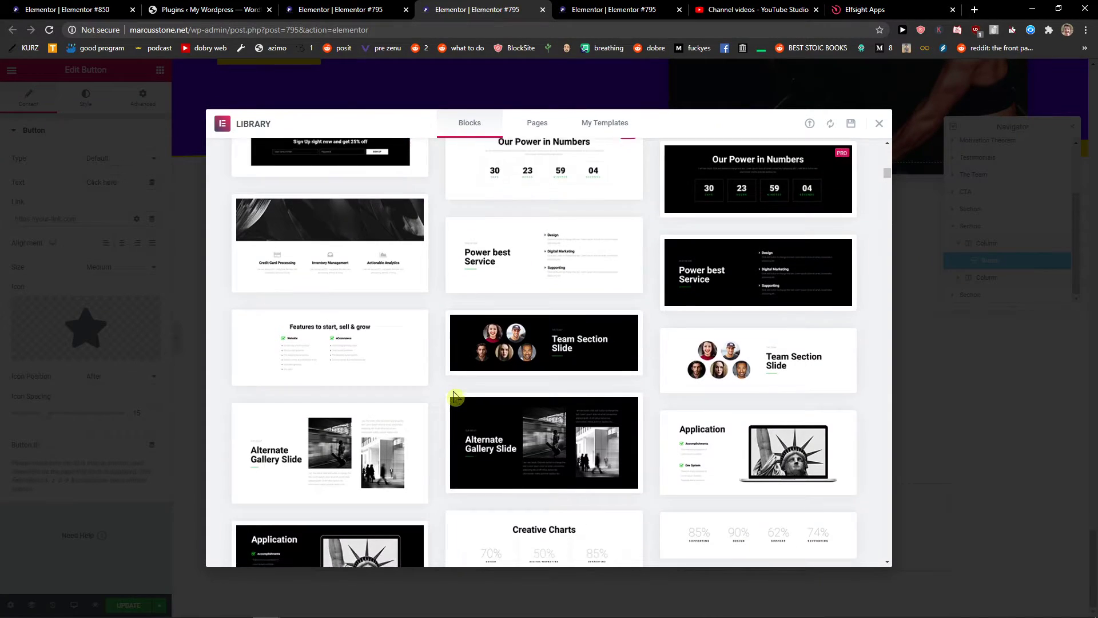
scroll(721, 417, "down", 2)
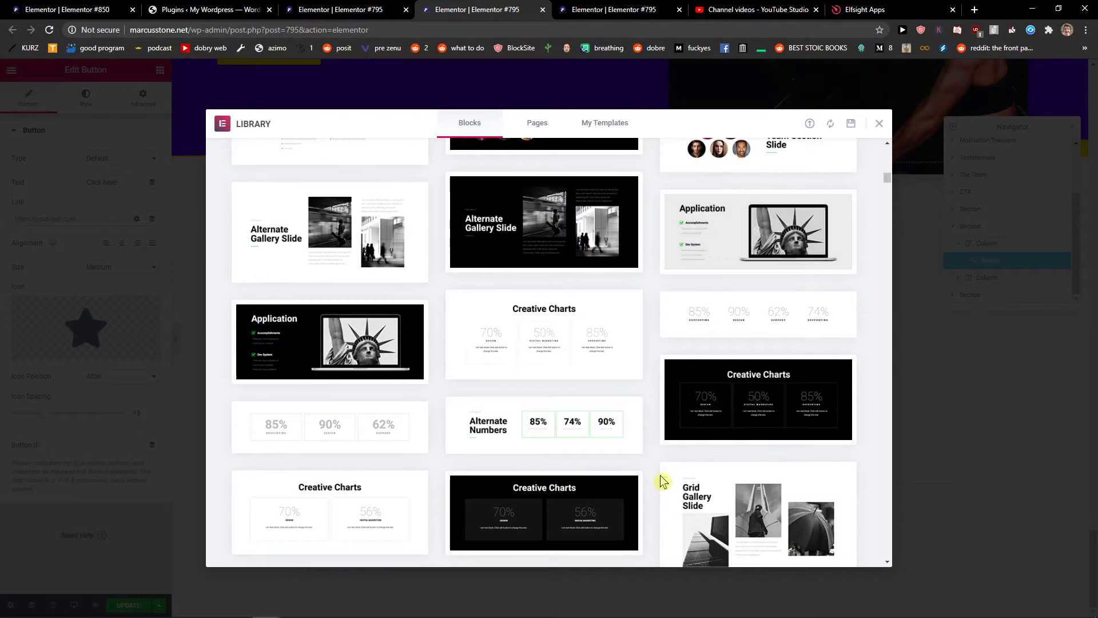
left_click(740, 231)
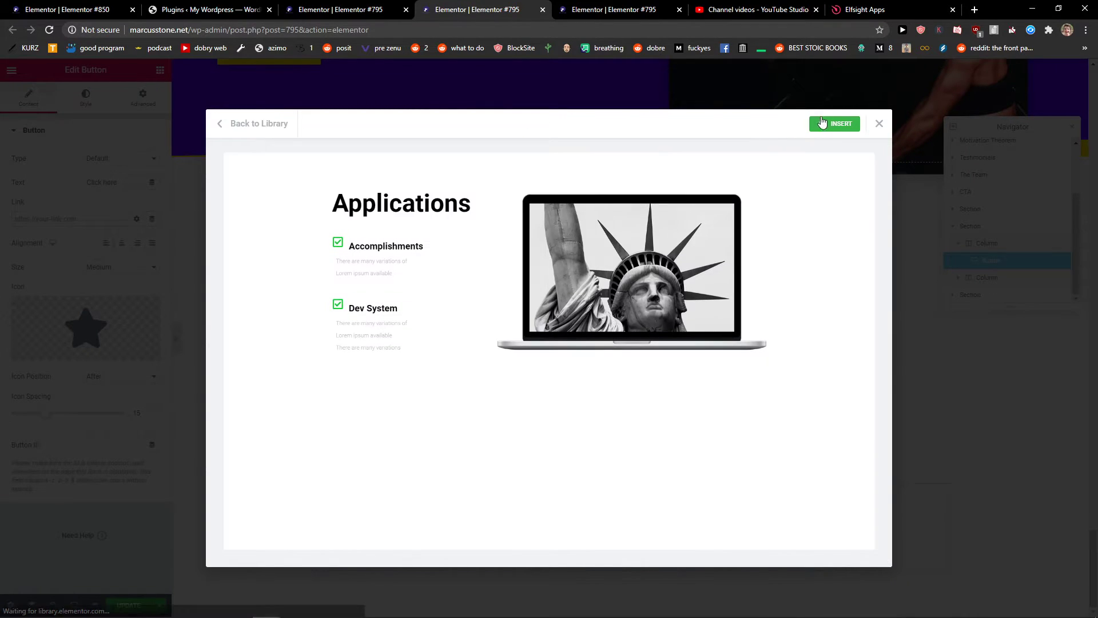
left_click(835, 122)
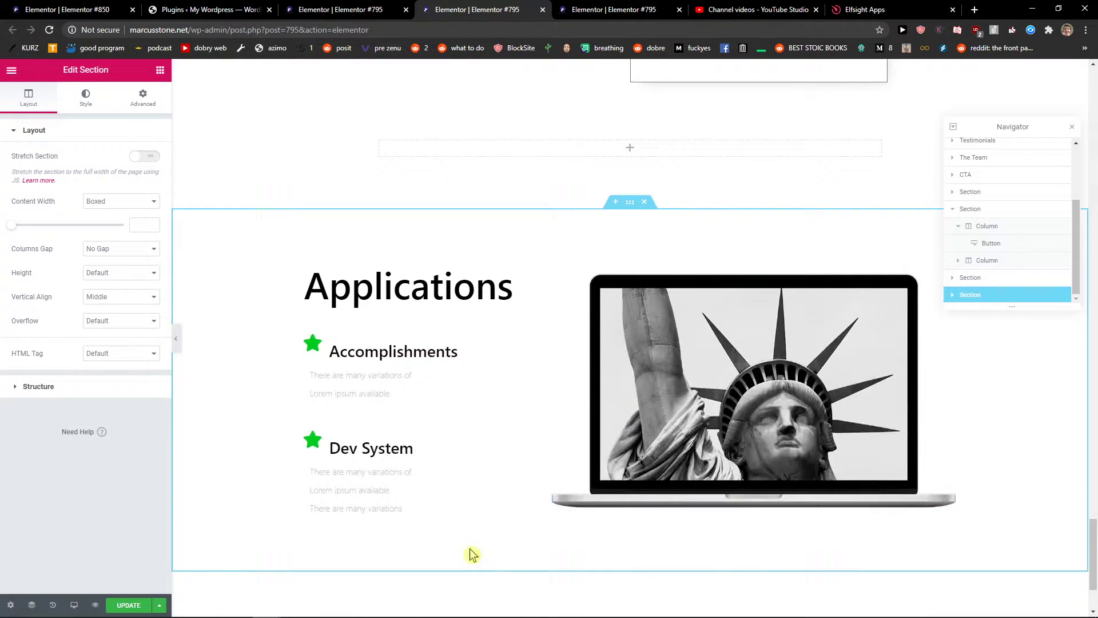
scroll(508, 473, "up", 4)
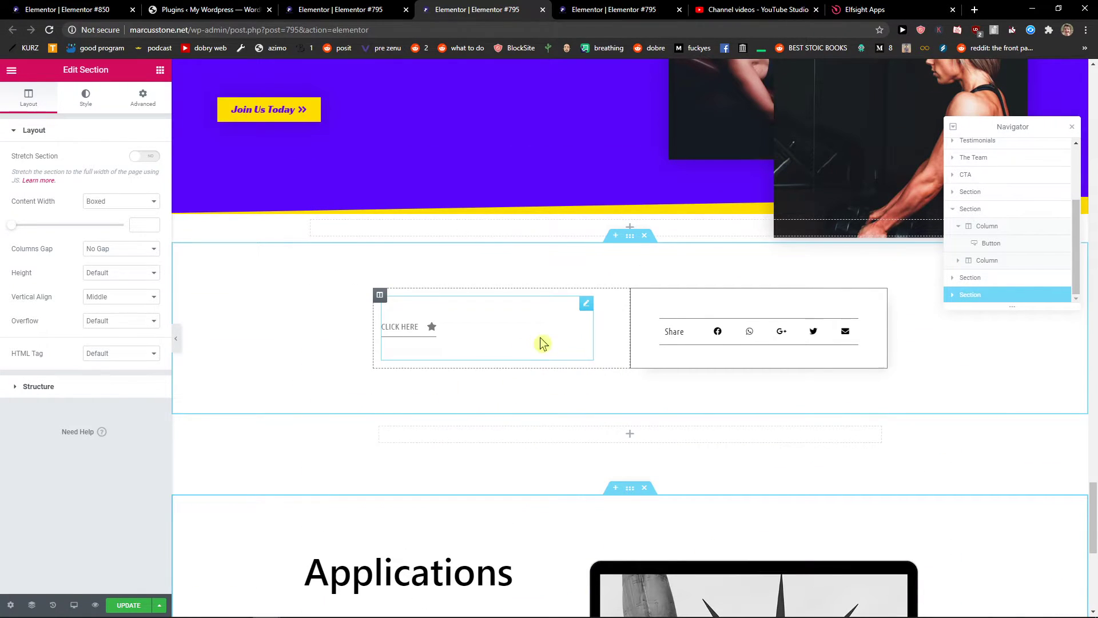
scroll(513, 335, "down", 3)
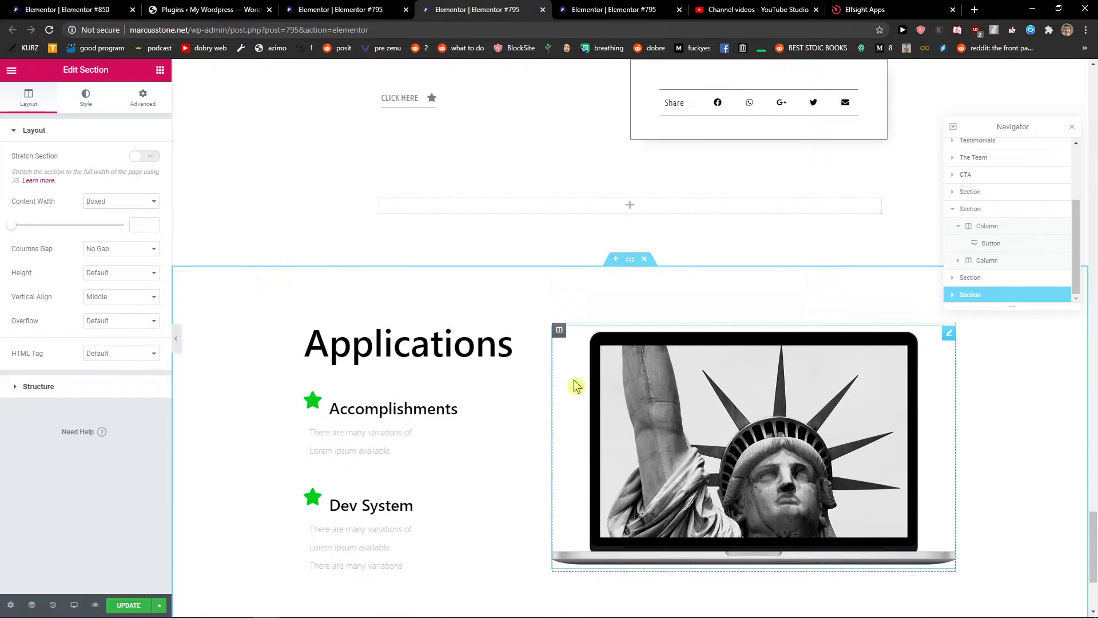
scroll(567, 386, "down", 2)
- Select the Accomplishments icon box and bring up the Applications section's options menu
left_click(669, 326)
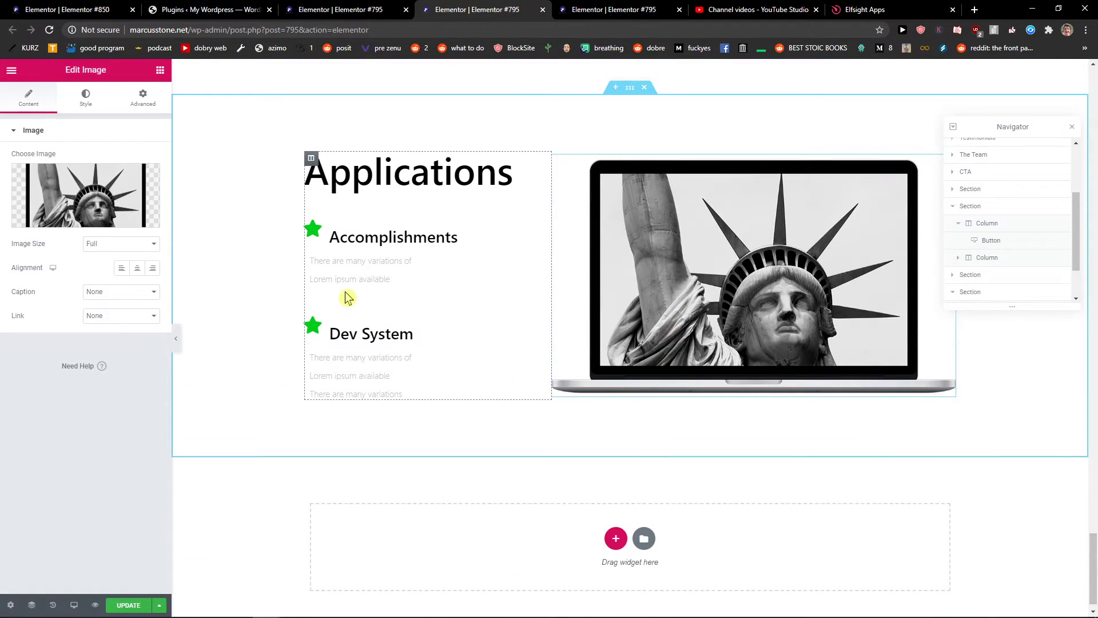
left_click(349, 266)
left_click(394, 237)
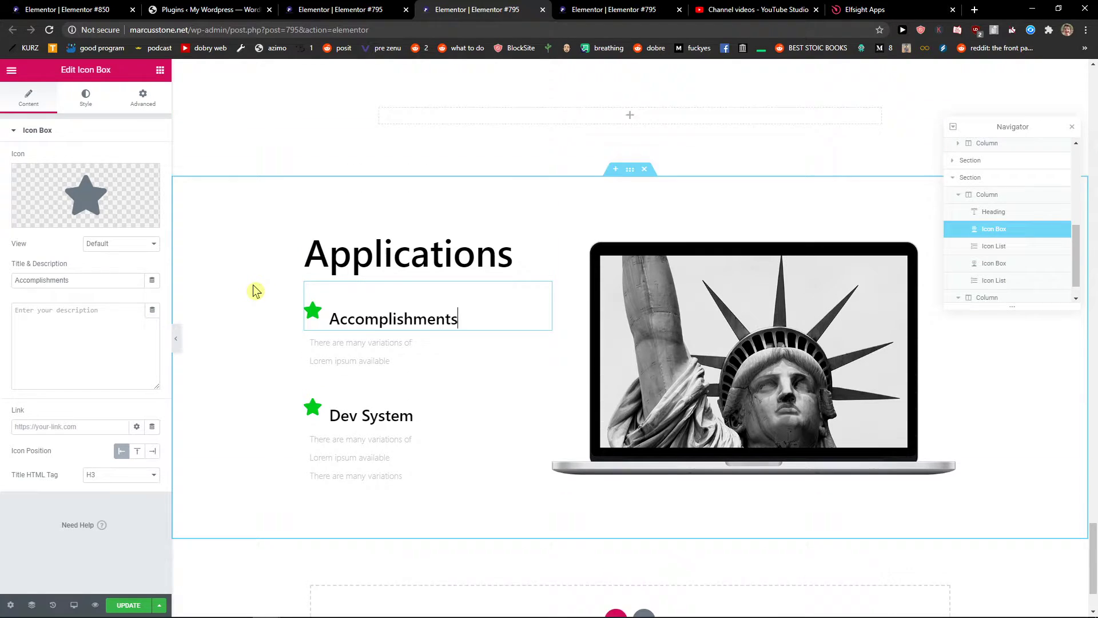
scroll(254, 291, "up", 3)
scroll(253, 291, "down", 3)
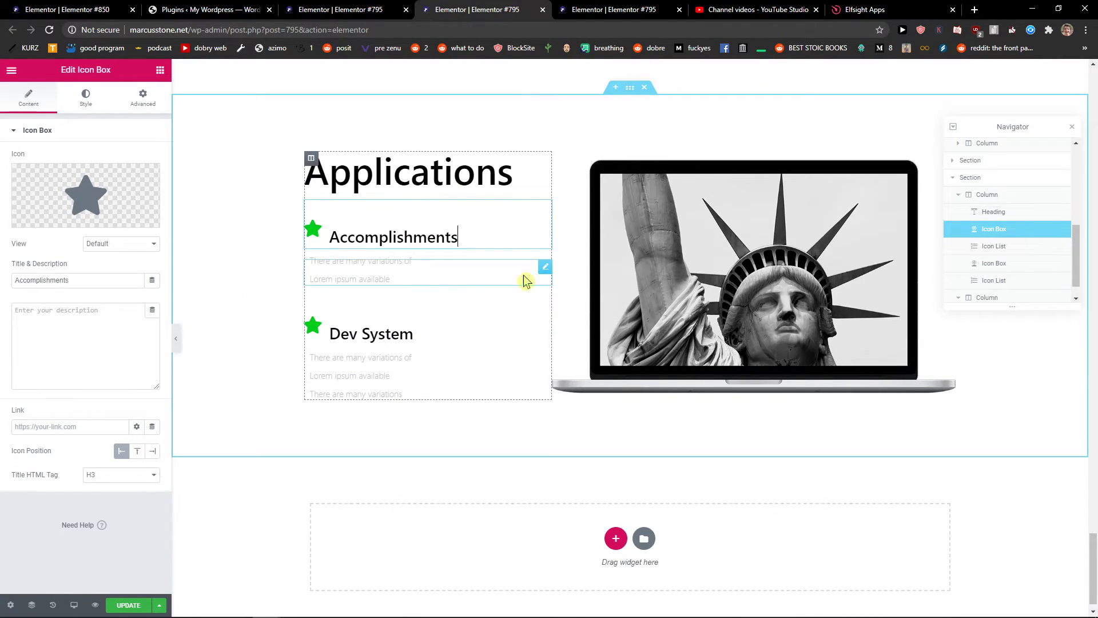
right_click(266, 386)
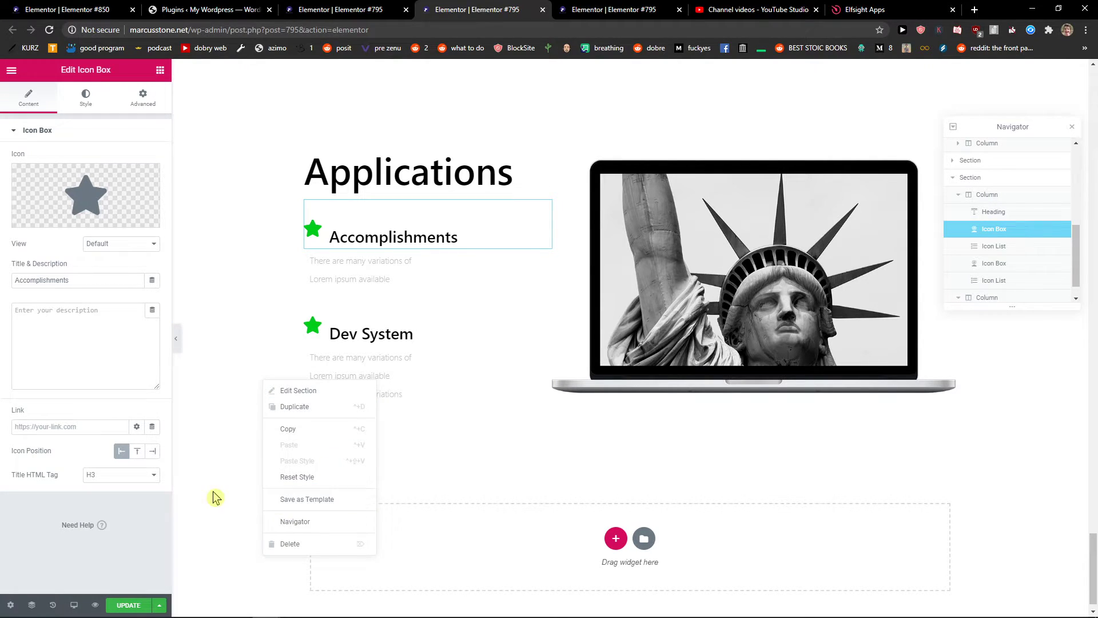
left_click(192, 514)
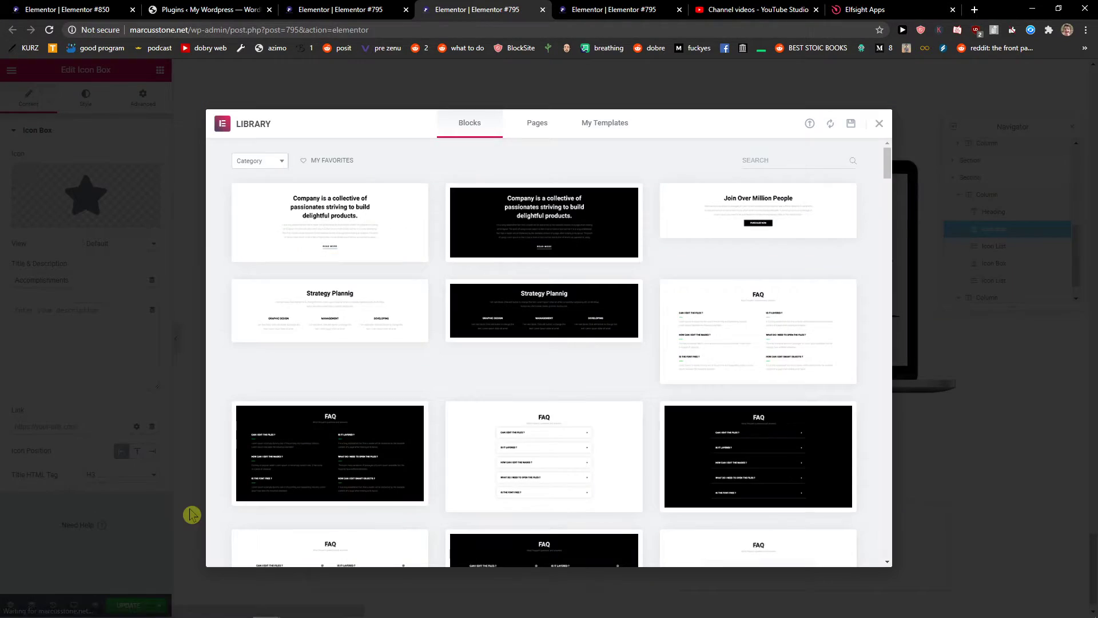
left_click(260, 162)
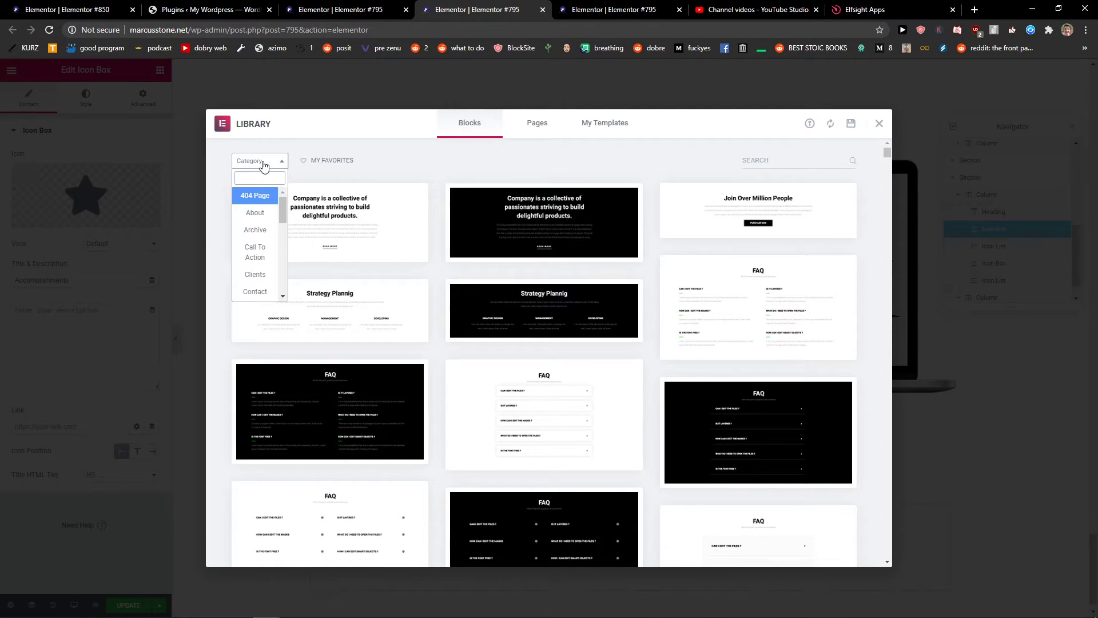
mouse_move(544, 221)
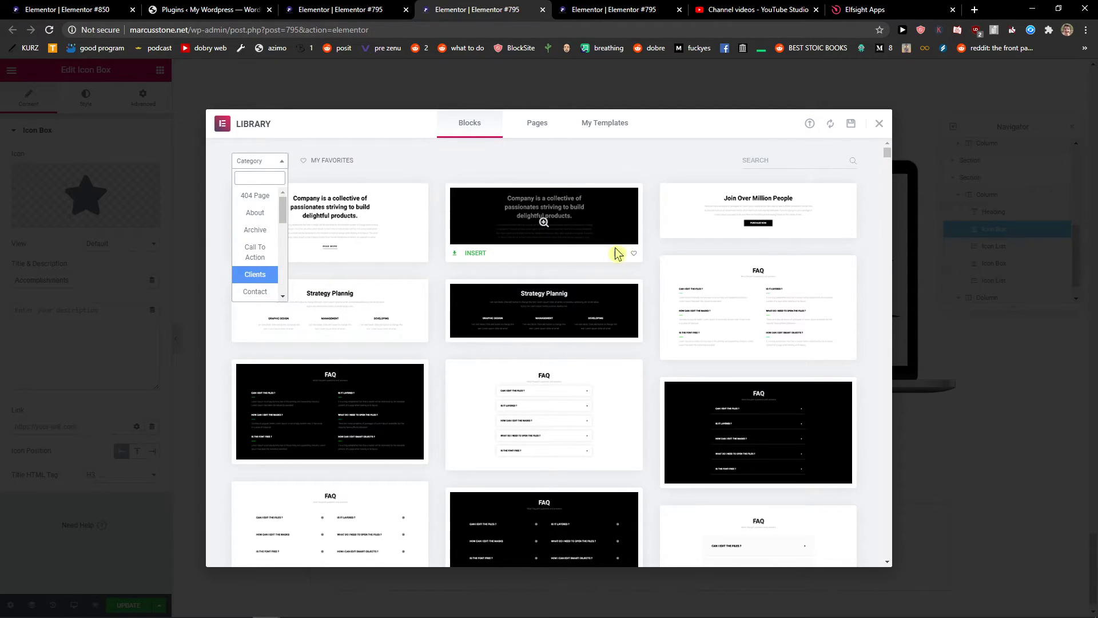
left_click(636, 258)
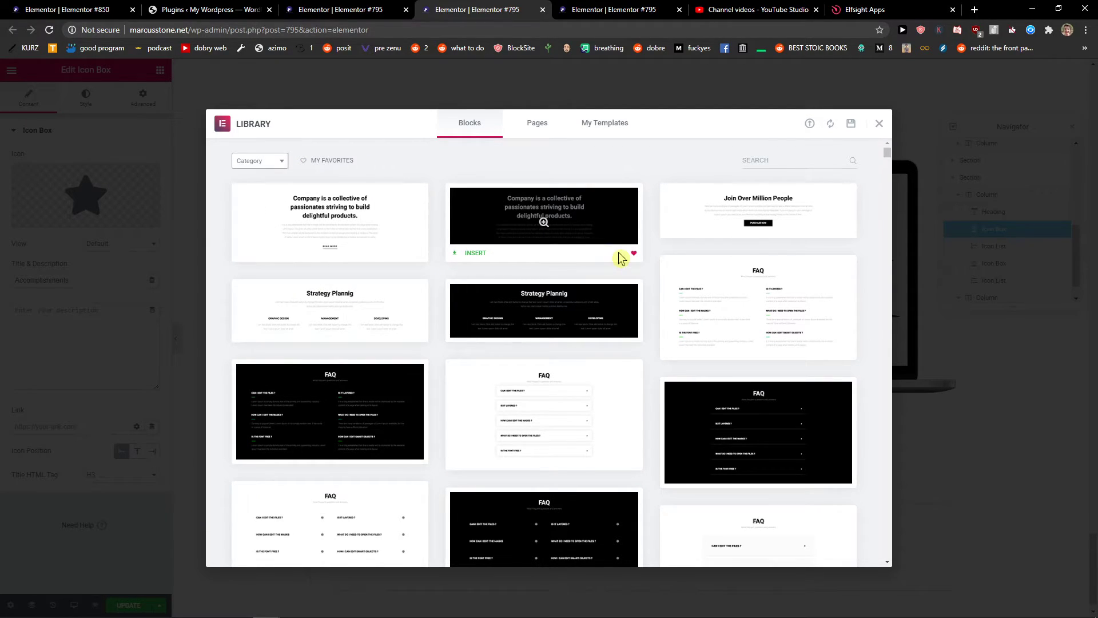
left_click(309, 160)
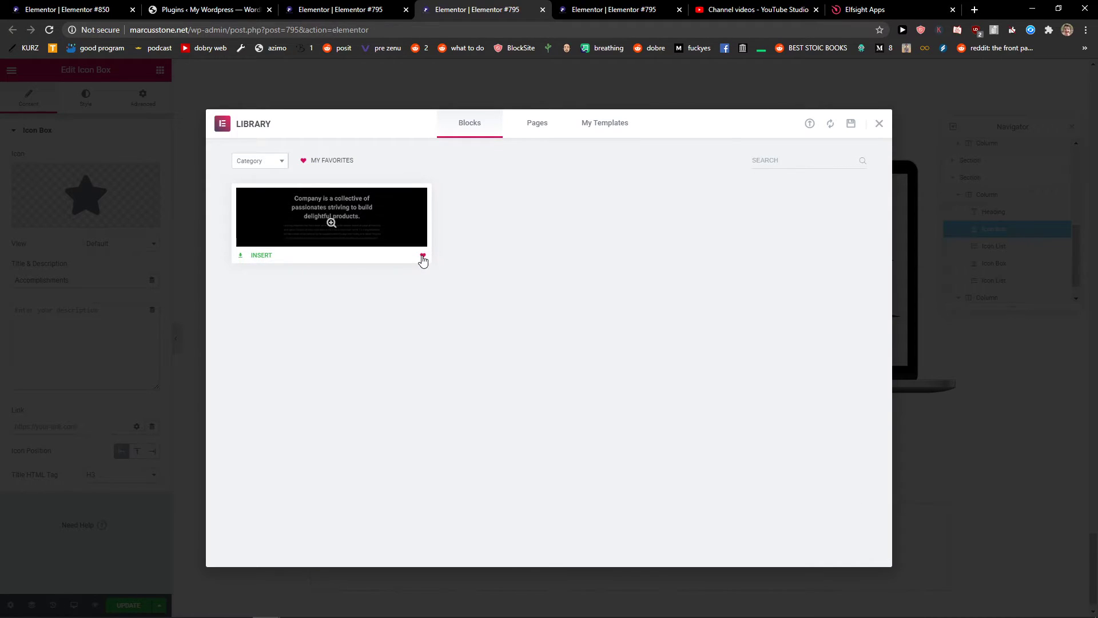
left_click(423, 258)
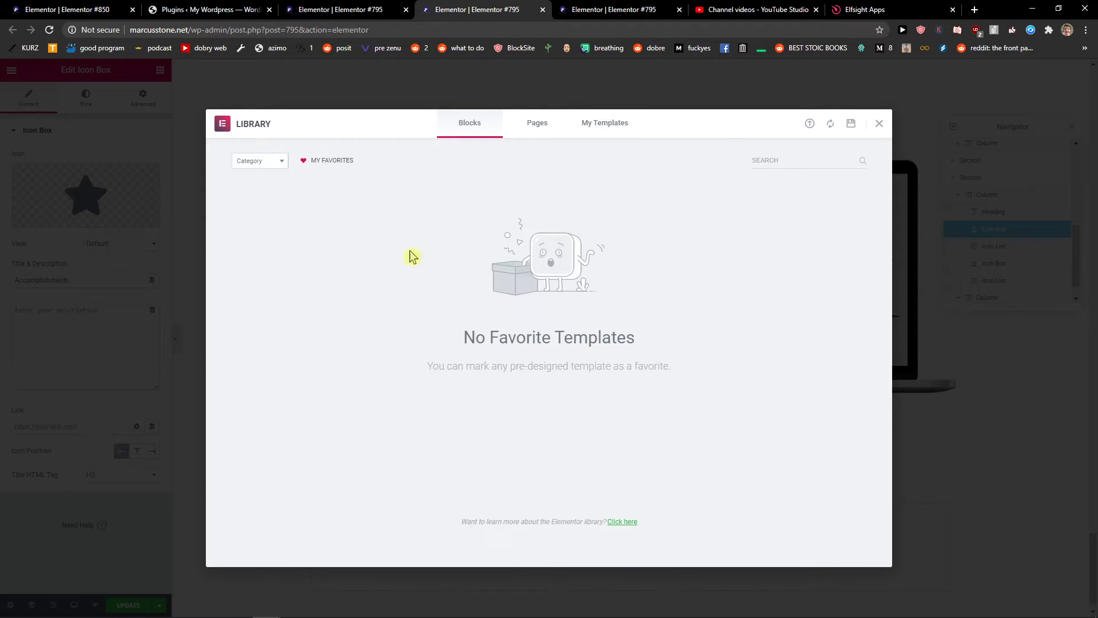
left_click(305, 163)
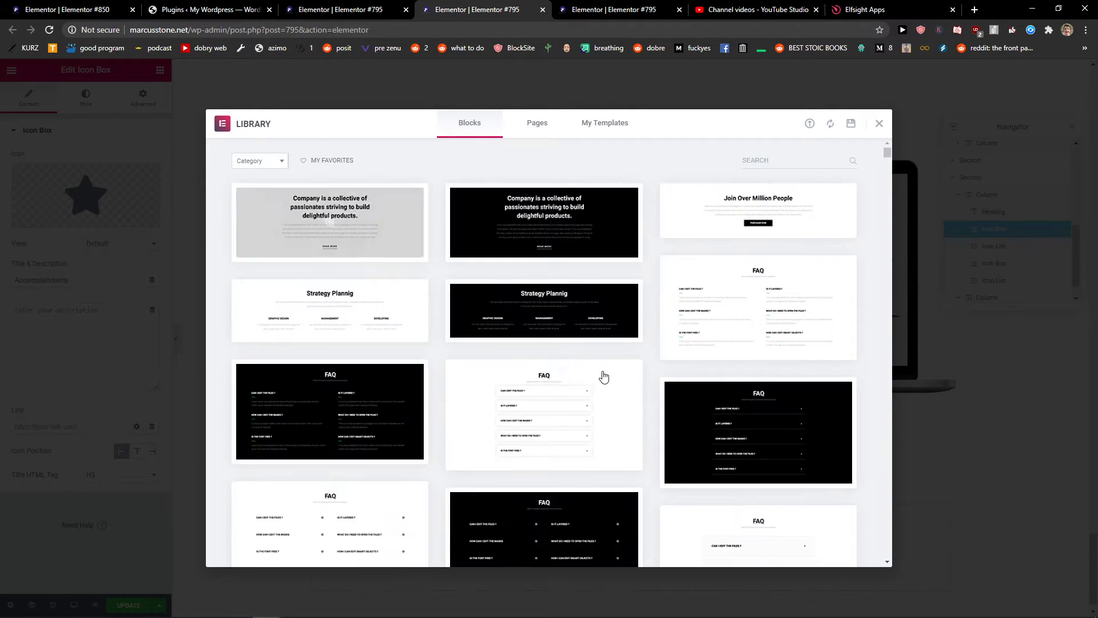
left_click(879, 124)
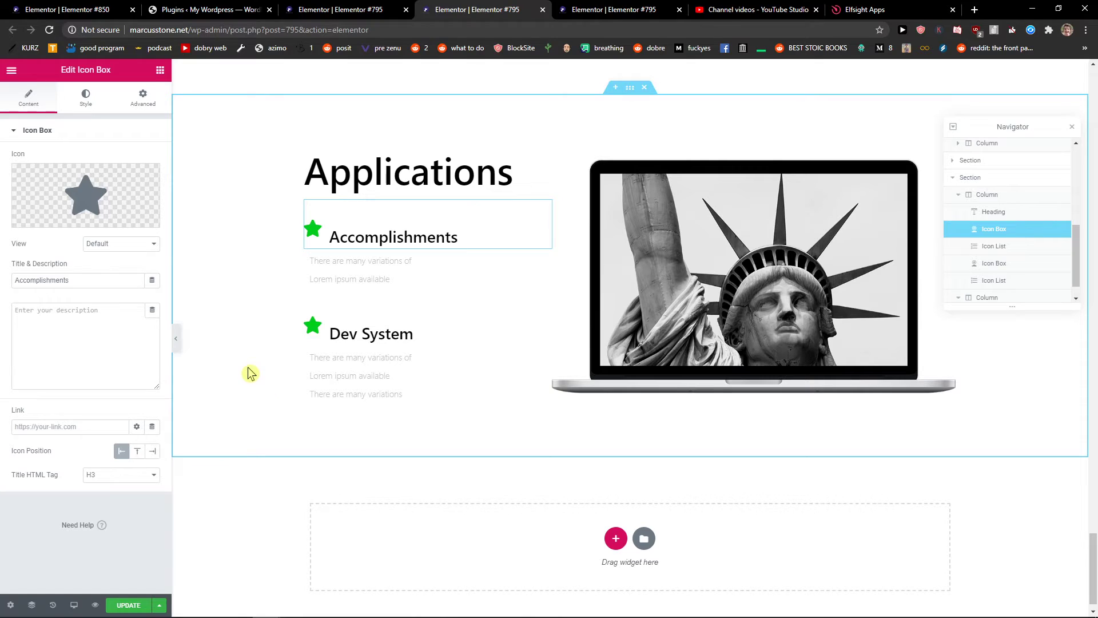
scroll(265, 353, "up", 1)
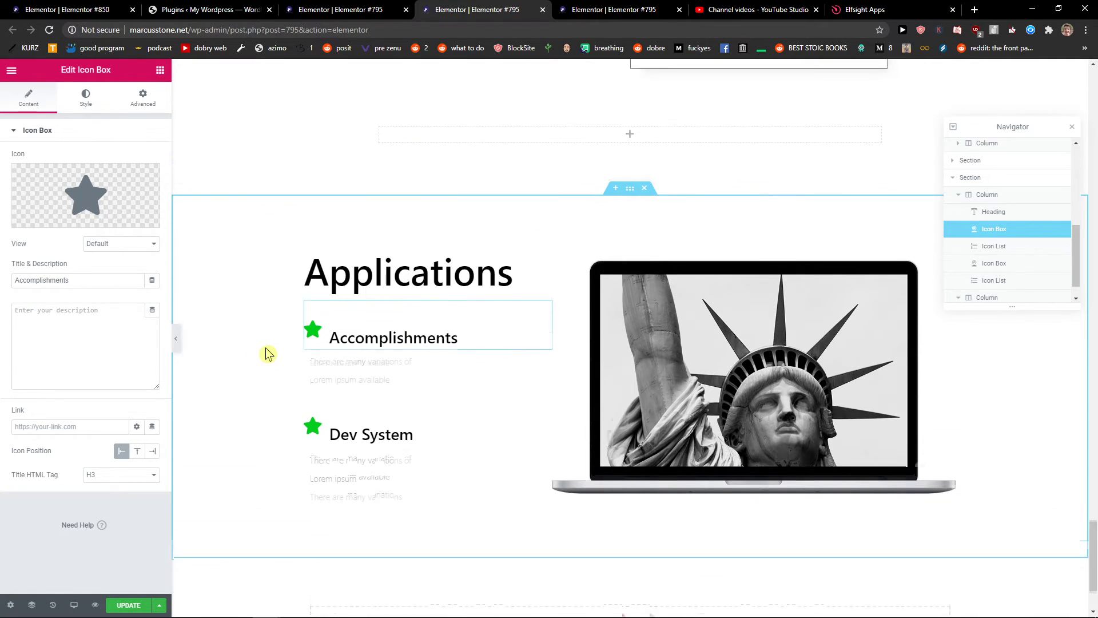
scroll(264, 353, "down", 1)
- Use Save as Template on the Applications section, naming the template 'the monument'
right_click(265, 345)
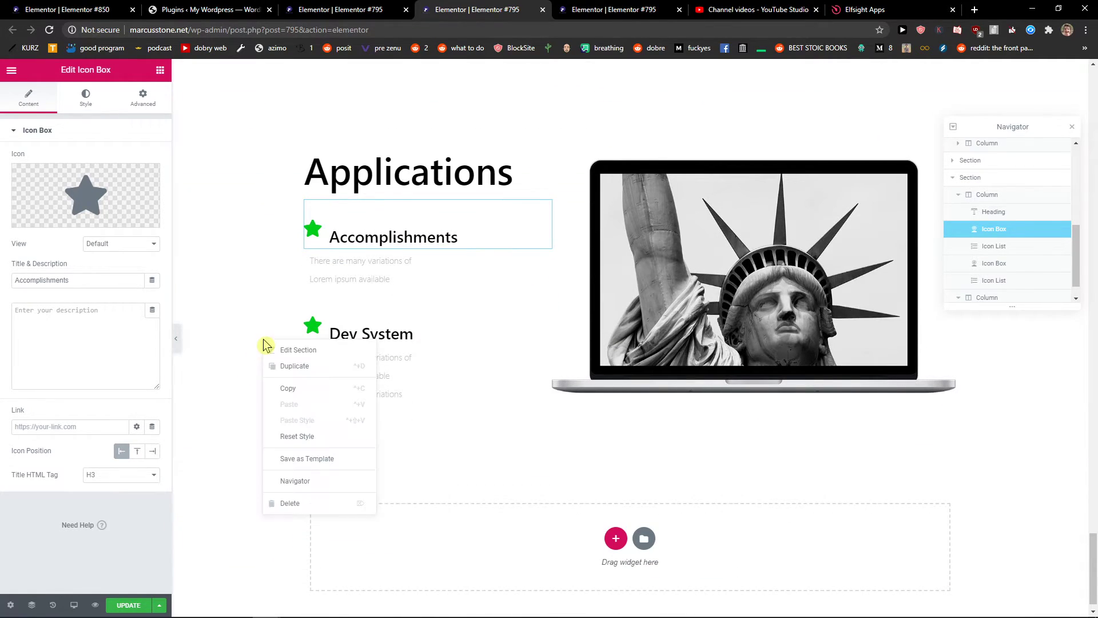
left_click(302, 460)
left_click(567, 329)
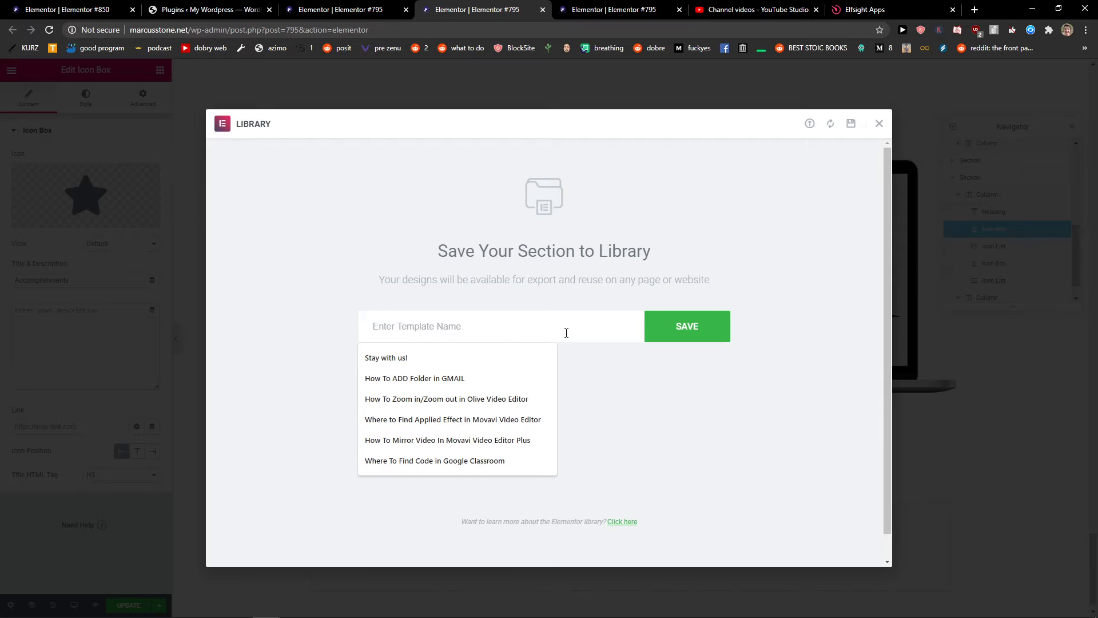
type("the monument")
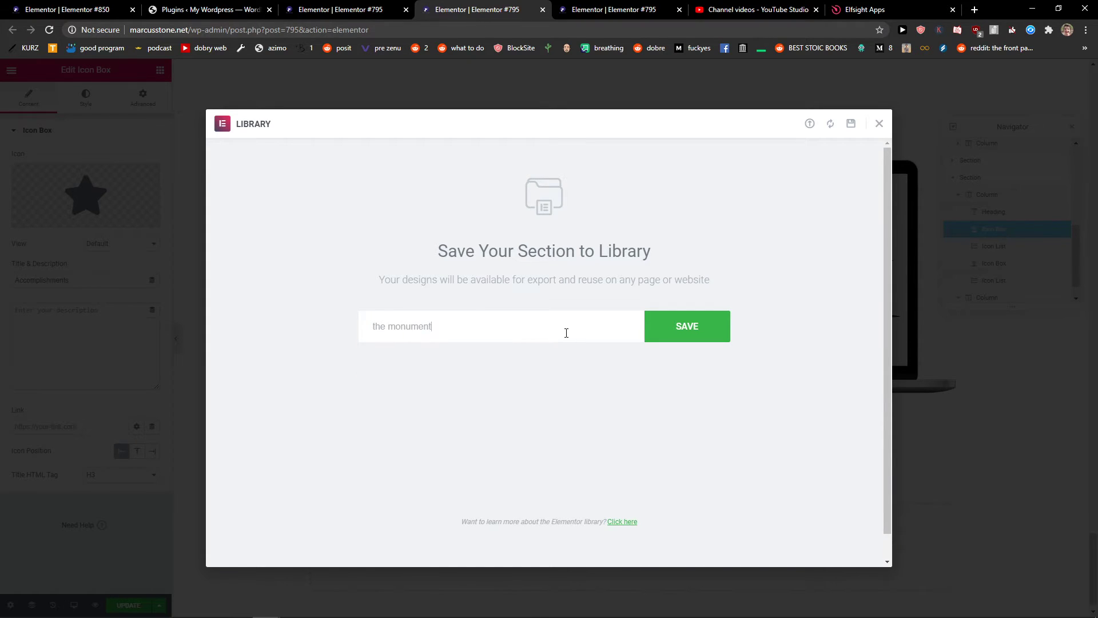
left_click(691, 339)
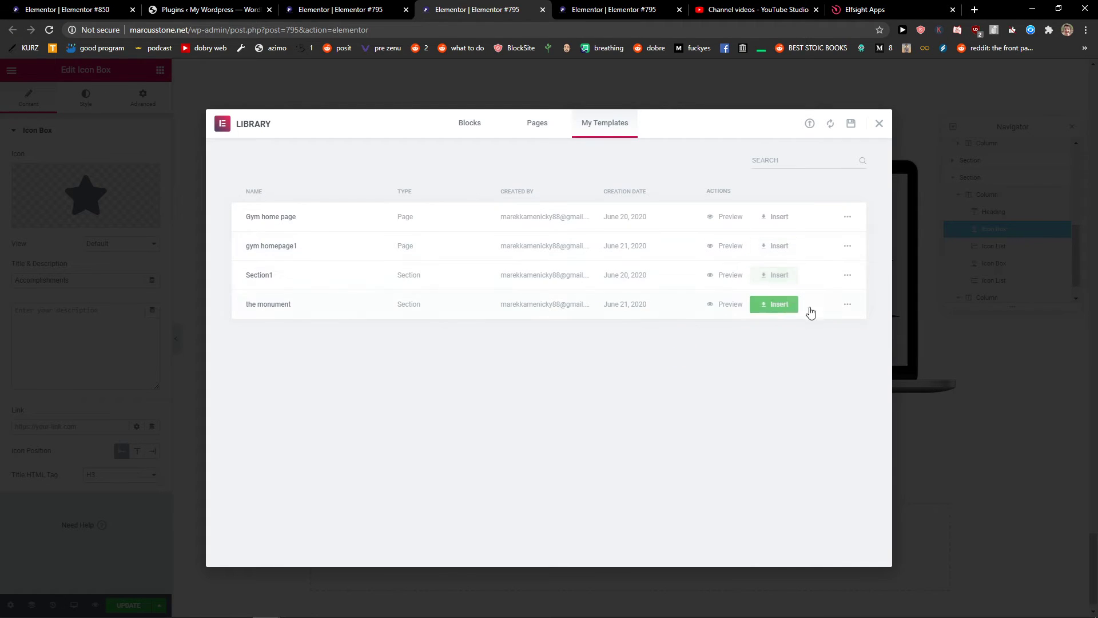
- Insert 'the monument' from My Templates and accept importing its document settings
left_click(773, 304)
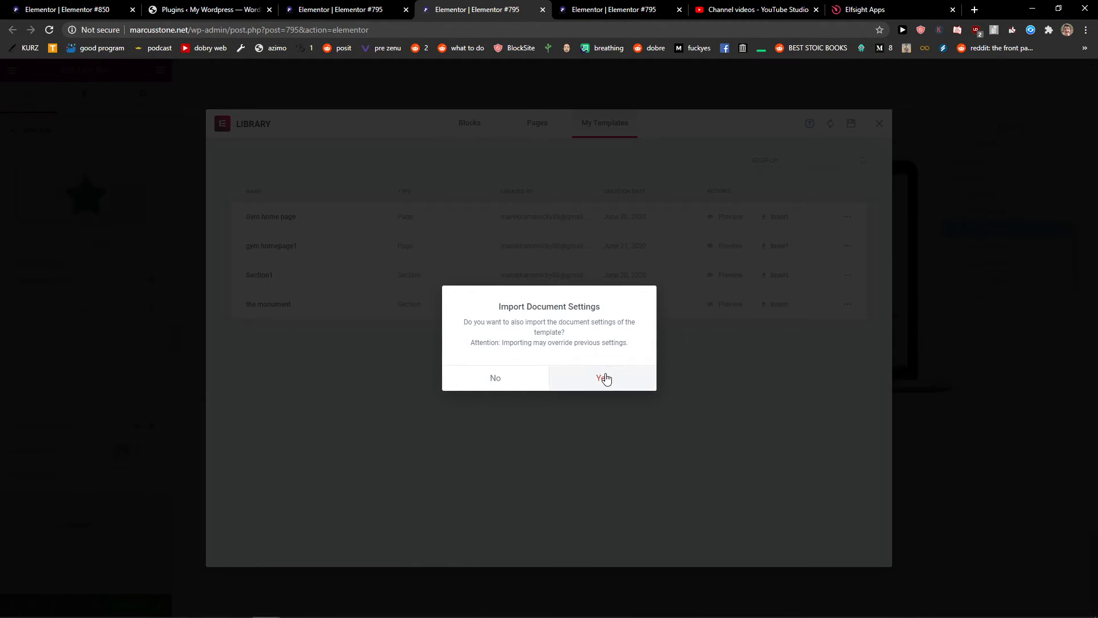
left_click(605, 378)
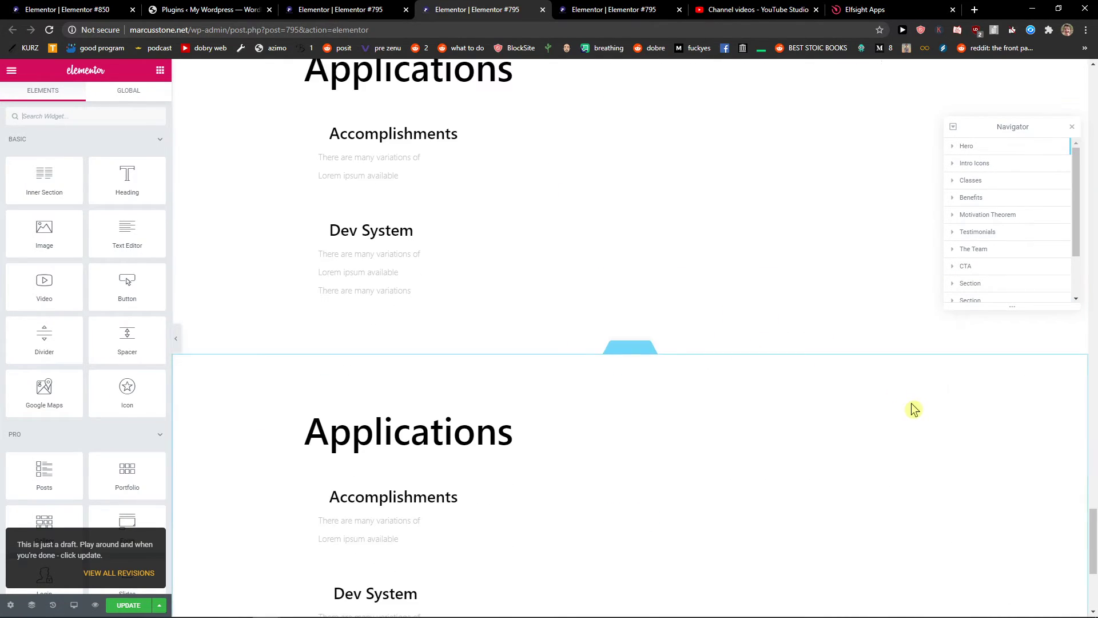
scroll(884, 397, "up", 10)
scroll(884, 397, "down", 6)
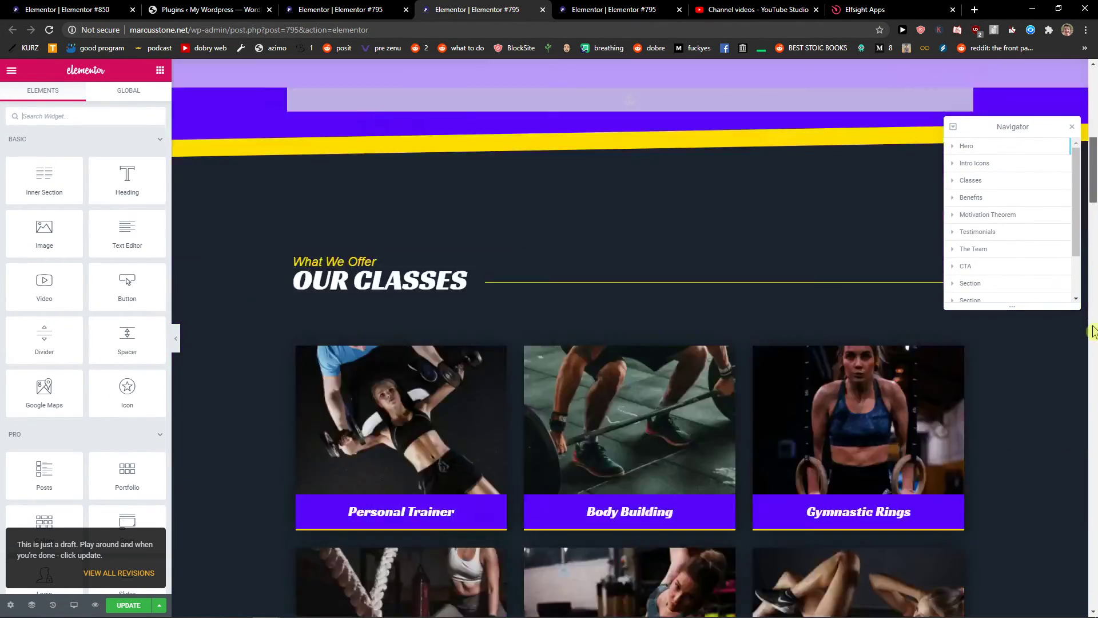
scroll(884, 398, "down", 15)
scroll(885, 398, "down", 5)
scroll(906, 452, "up", 1)
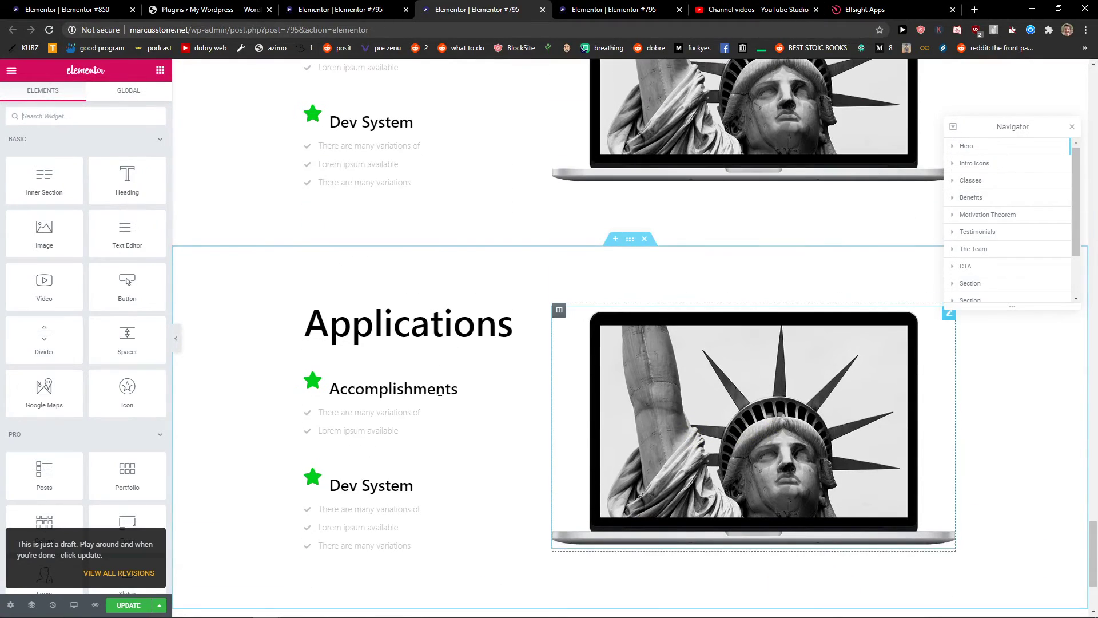
scroll(858, 386, "down", 5)
- Delete the duplicate Applications section, then bring up options on the CLICK HERE and share section
right_click(1030, 429)
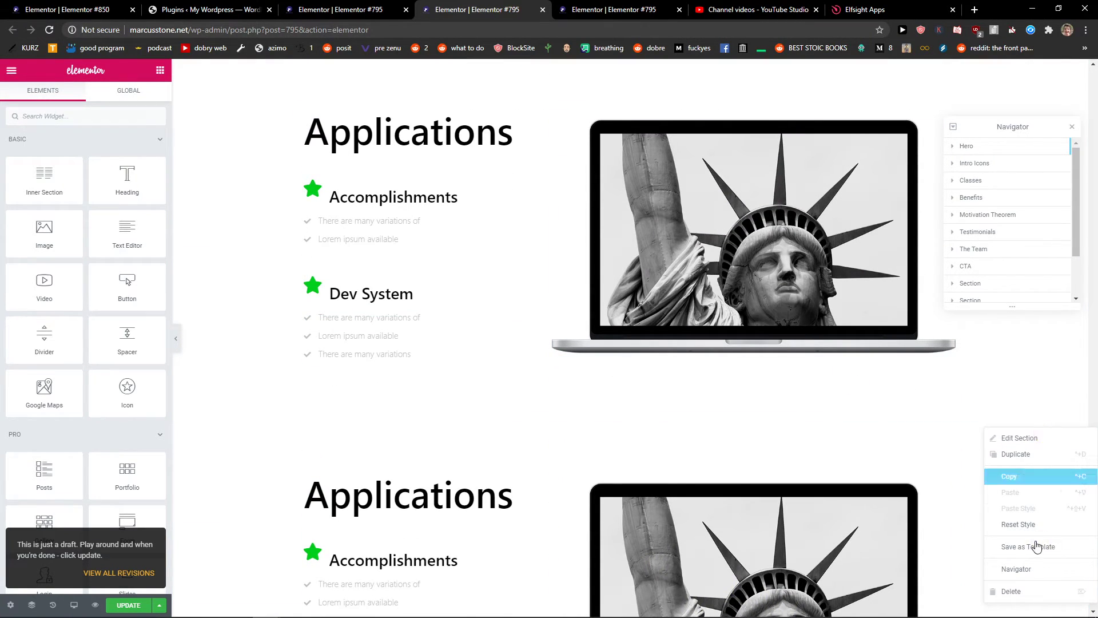
left_click(1011, 592)
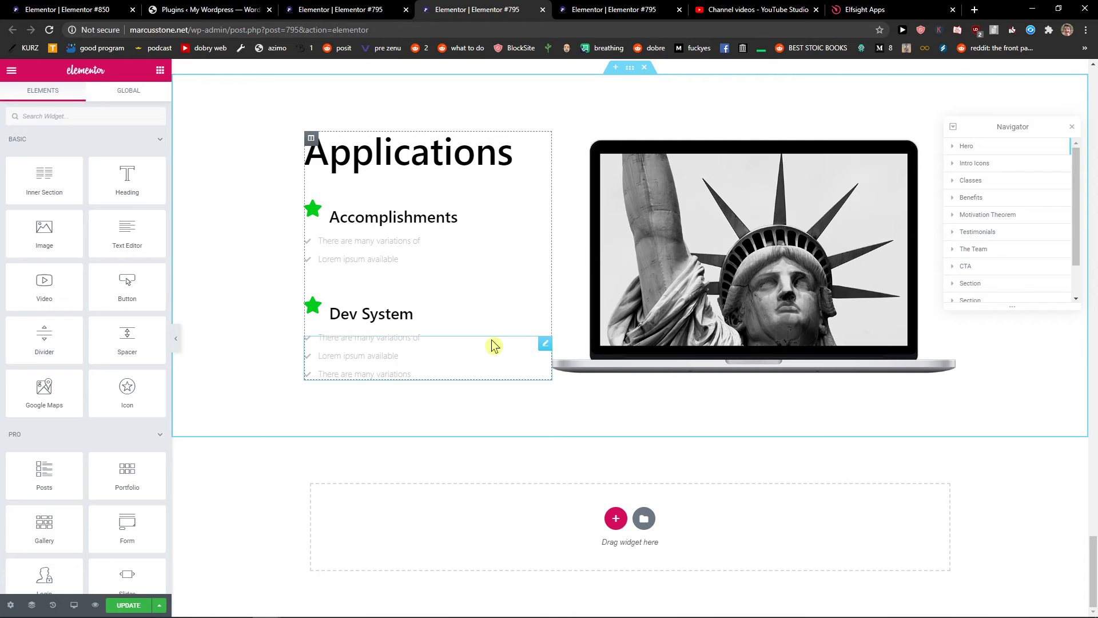
scroll(494, 345, "up", 5)
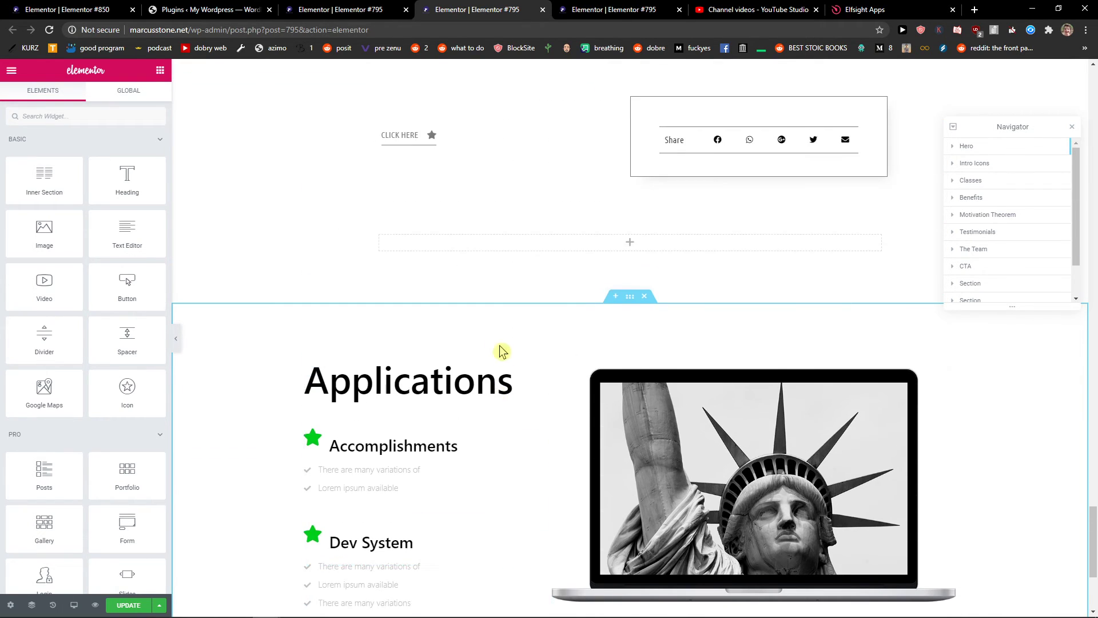
scroll(626, 395, "up", 5)
scroll(773, 429, "up", 3)
scroll(974, 420, "down", 3)
right_click(974, 420)
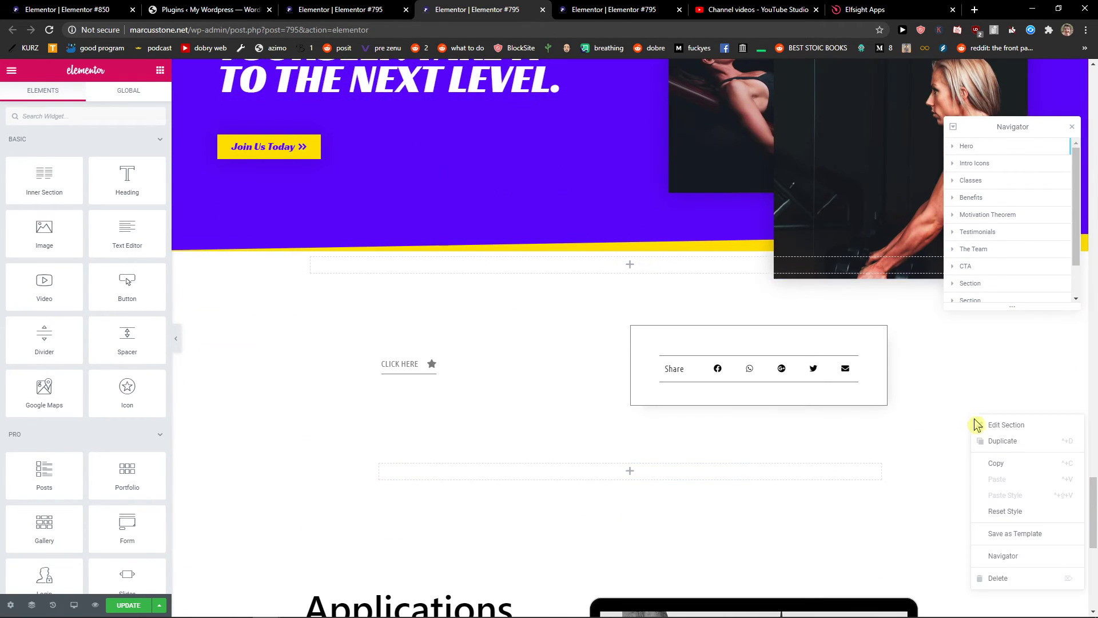